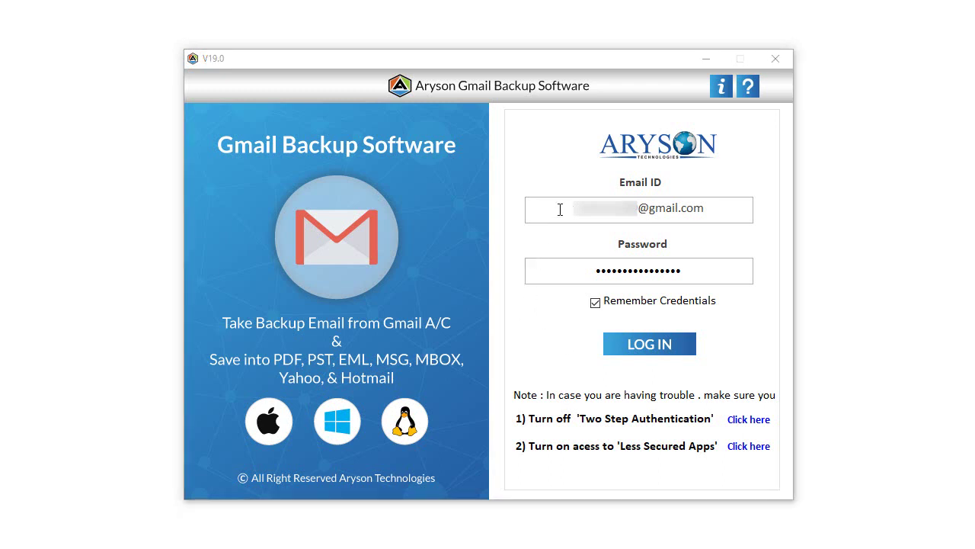
Log in to Aryson with the saved Gmail password to launch Google sign-in.
click(573, 270)
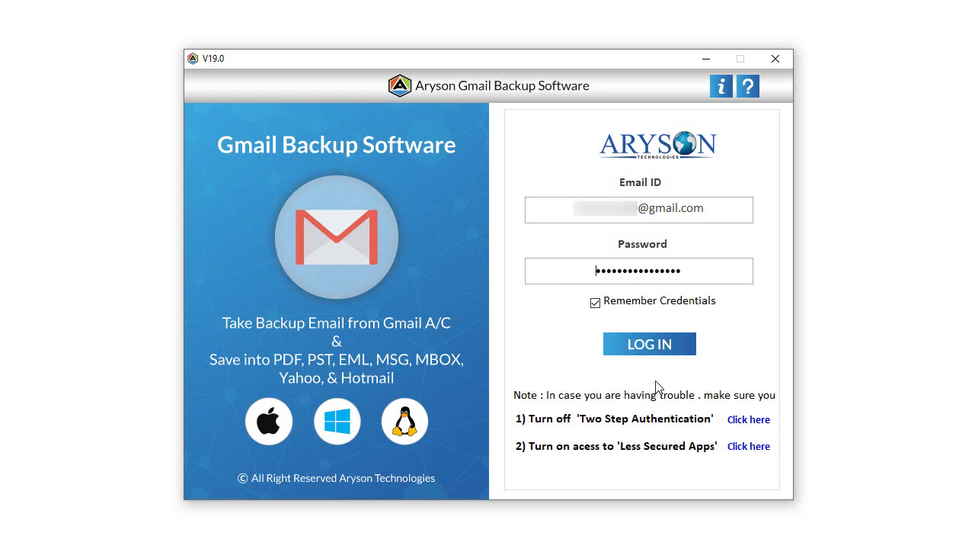
click(662, 347)
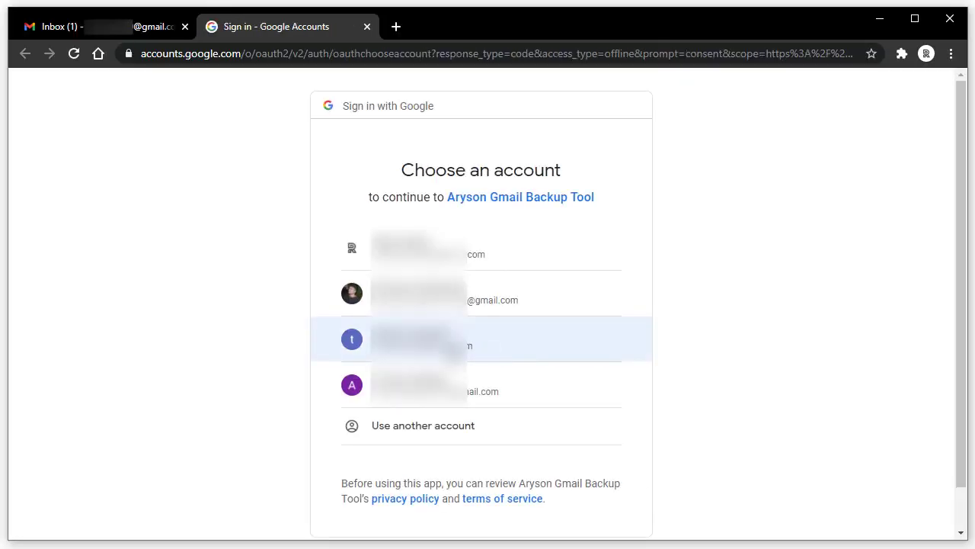
Choose the third Google account and select the sign-in page address.
click(456, 347)
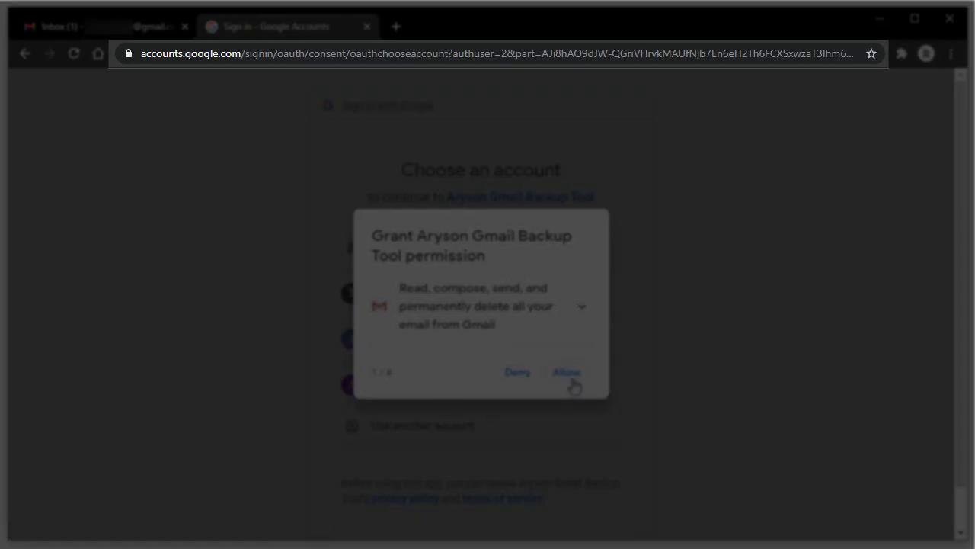
drag(145, 54, 860, 55)
drag(372, 53, 832, 57)
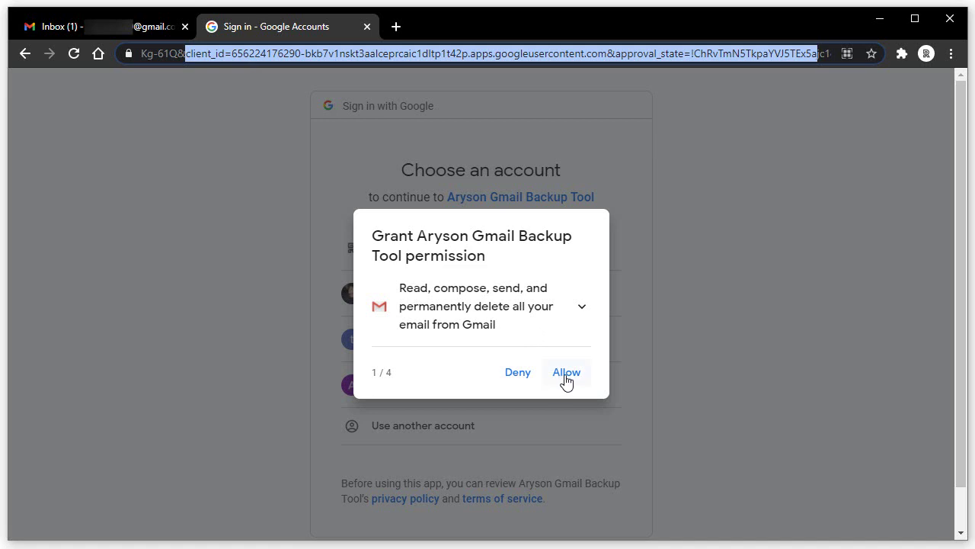
Allow Gmail, Drive, Contacts and Calendar access, then confirm the consent summary.
click(565, 381)
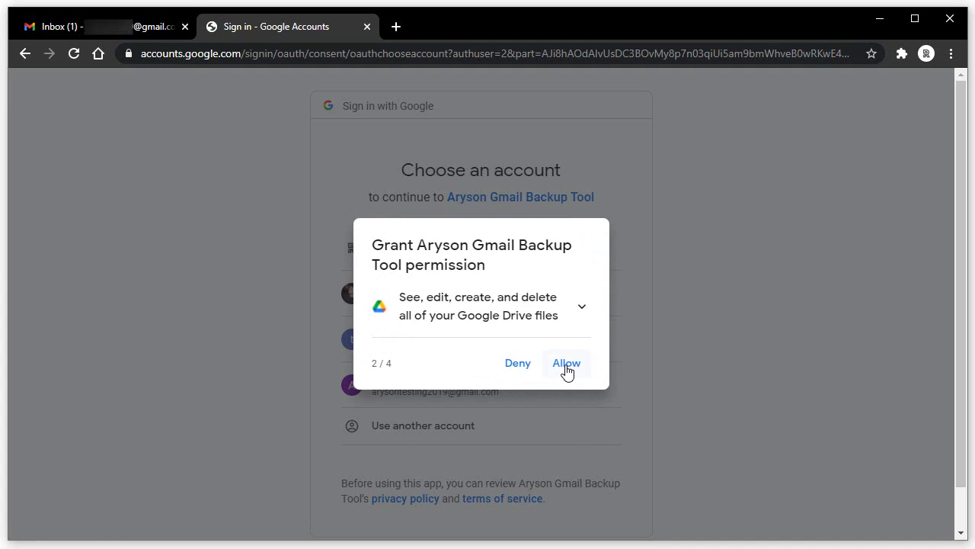
click(566, 371)
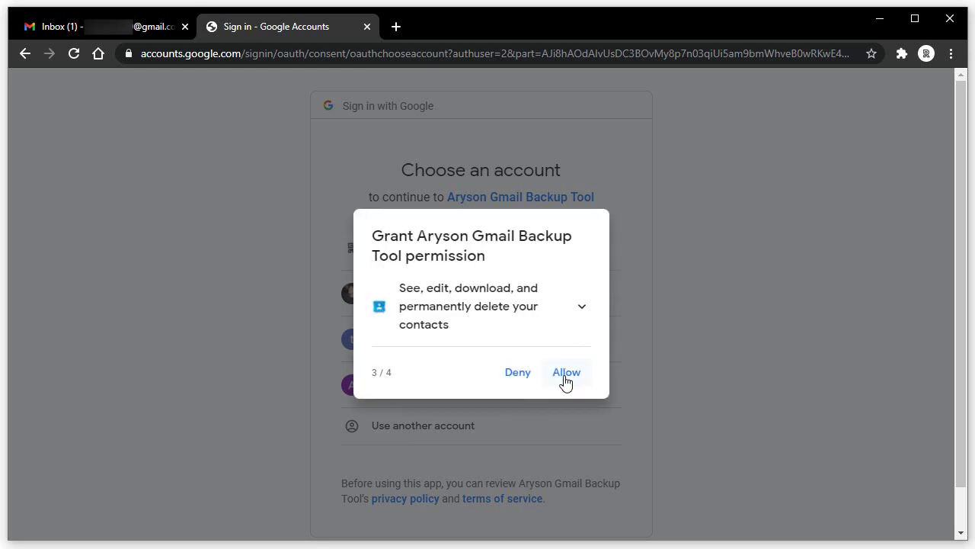
click(565, 380)
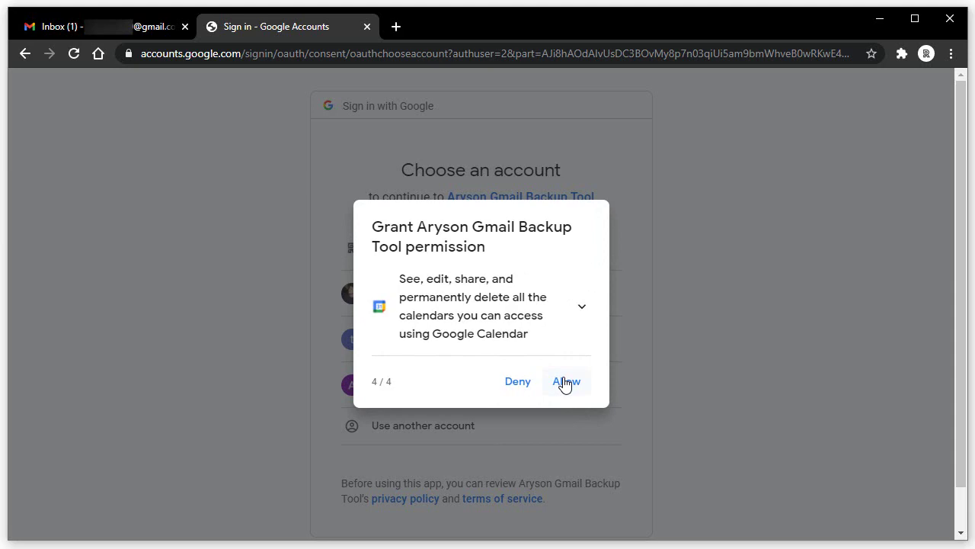
click(565, 381)
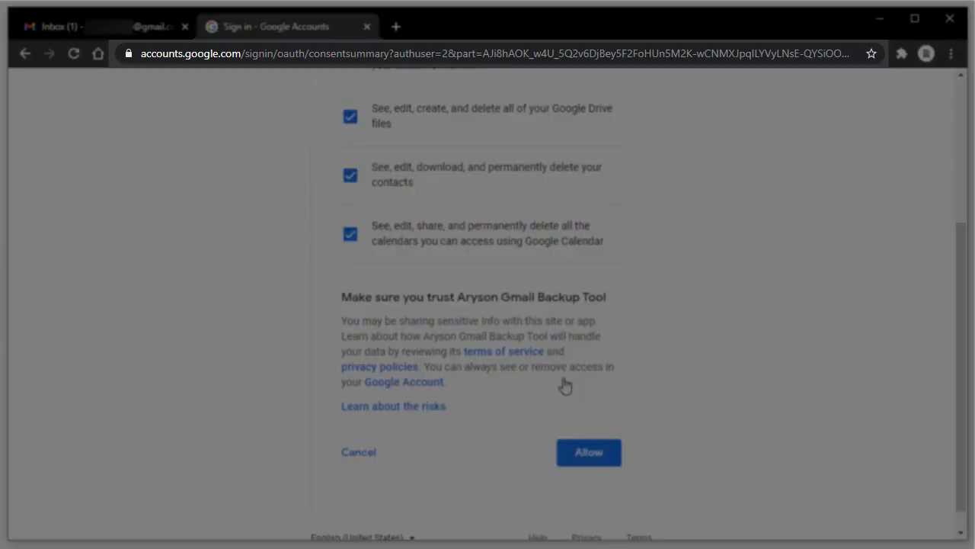
drag(647, 53, 350, 95)
drag(813, 54, 836, 55)
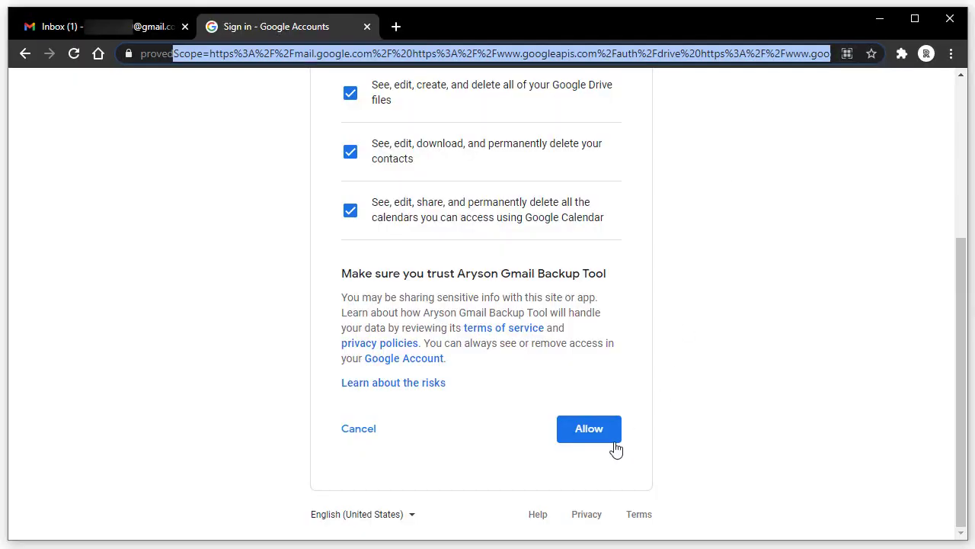
click(591, 438)
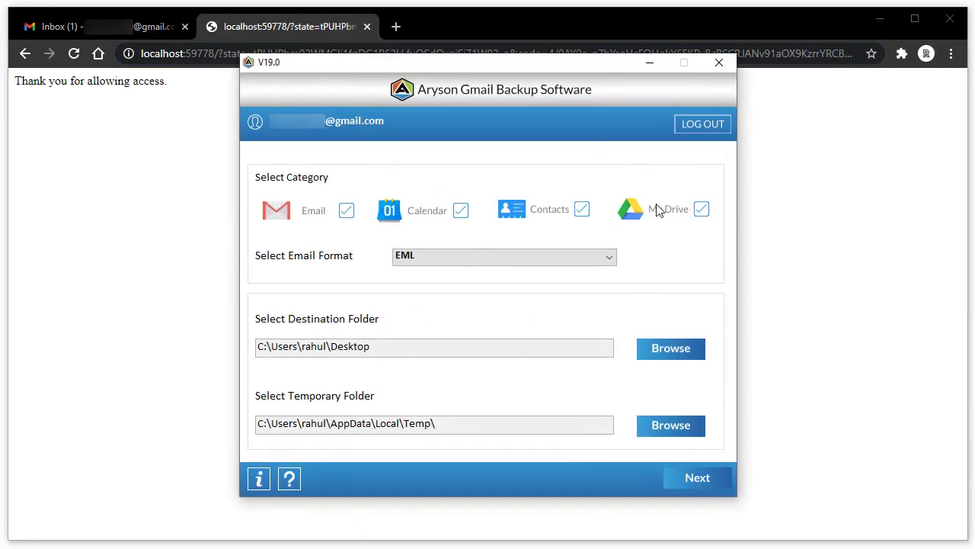
Uncheck My Drive, Contacts and Calendar so only Email is backed up.
click(880, 18)
click(700, 211)
click(583, 210)
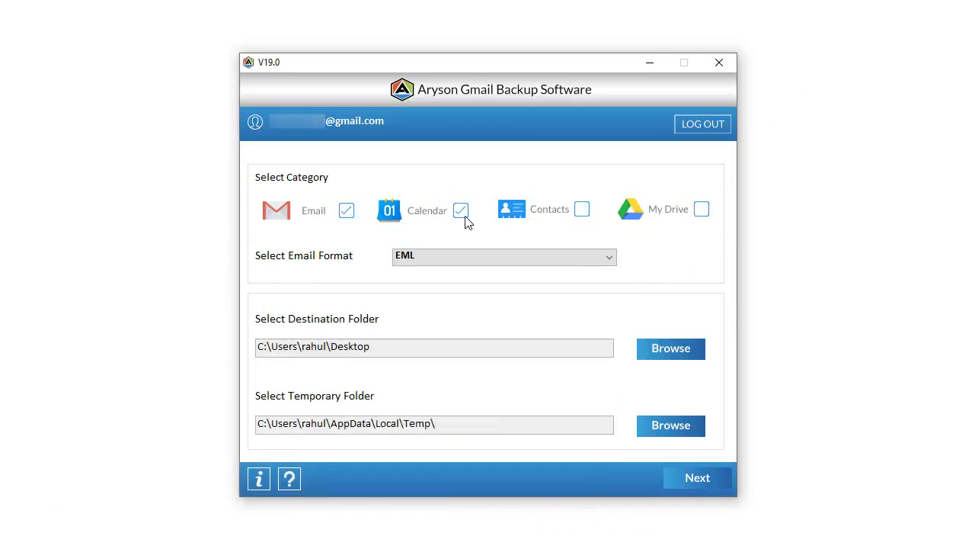
click(461, 213)
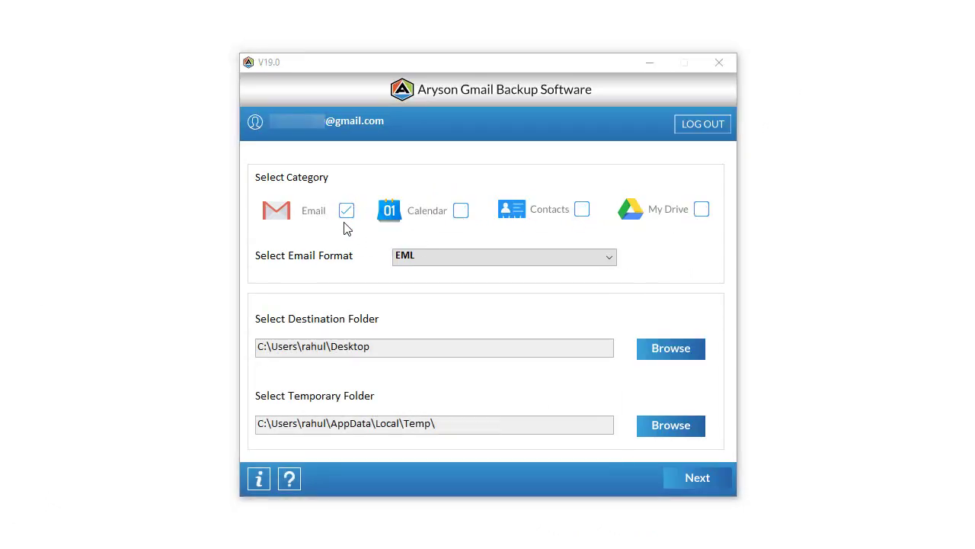
click(686, 479)
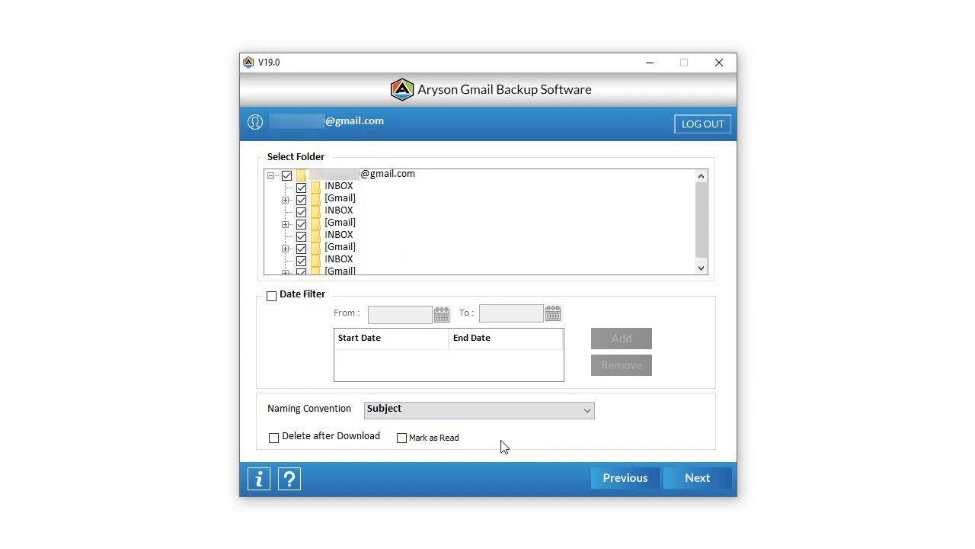
Run the email backup with Mark as Read enabled, then refresh the Gmail inbox.
click(401, 439)
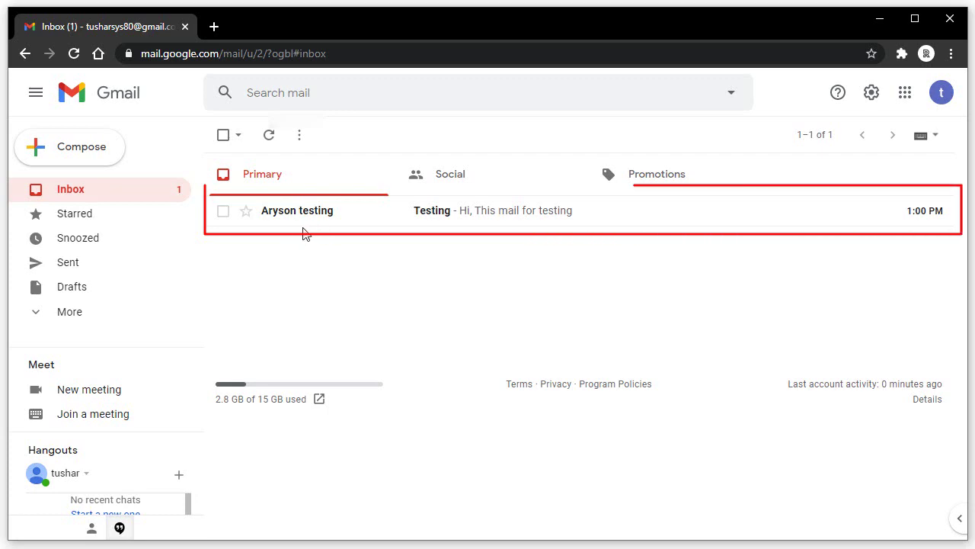
click(879, 18)
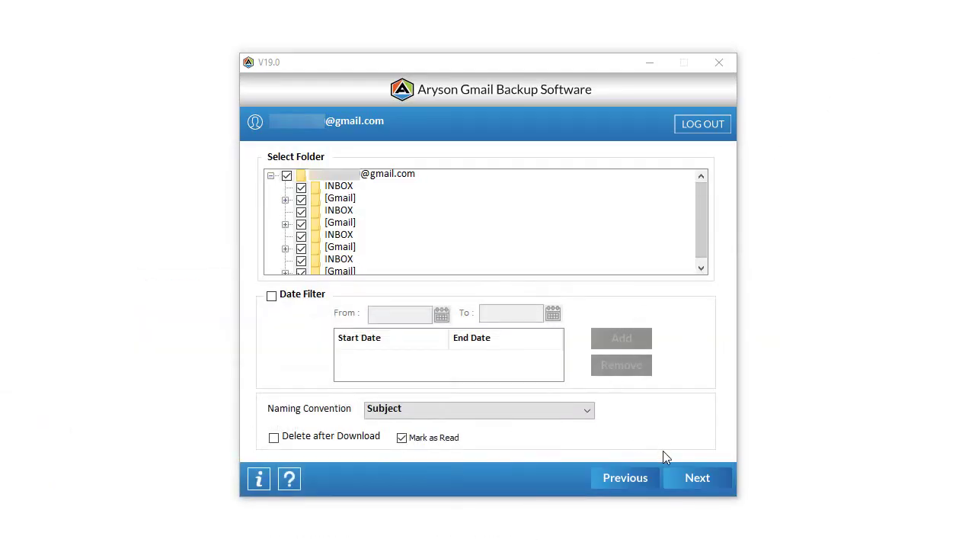
click(687, 480)
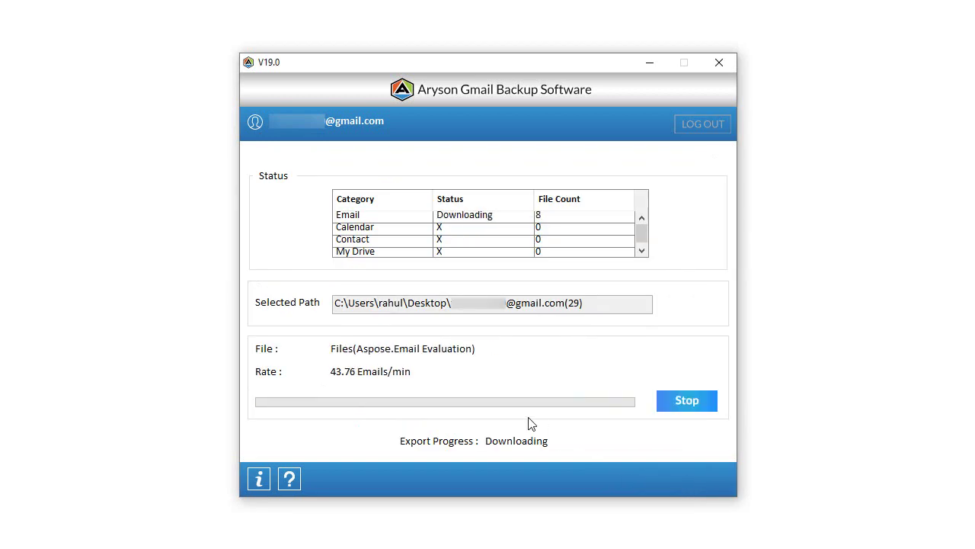
click(488, 308)
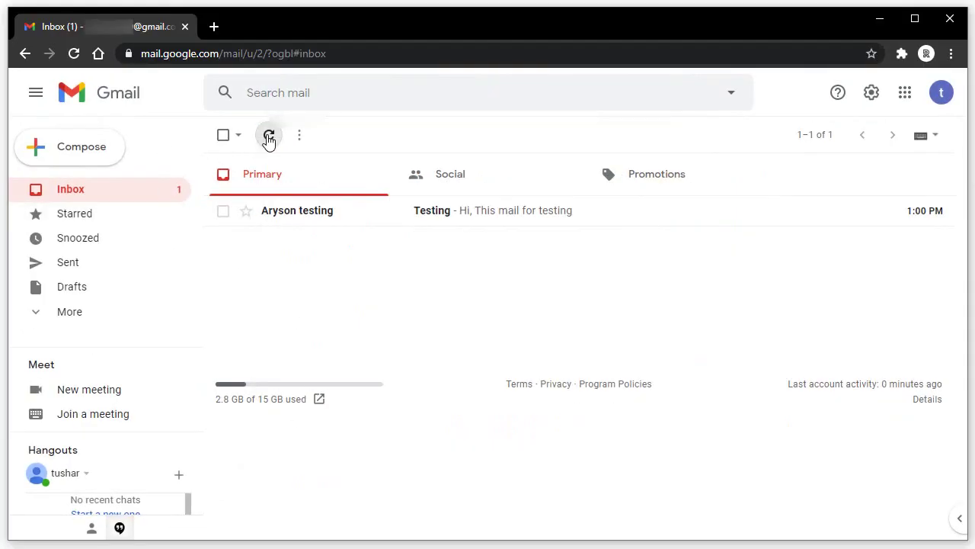
click(269, 137)
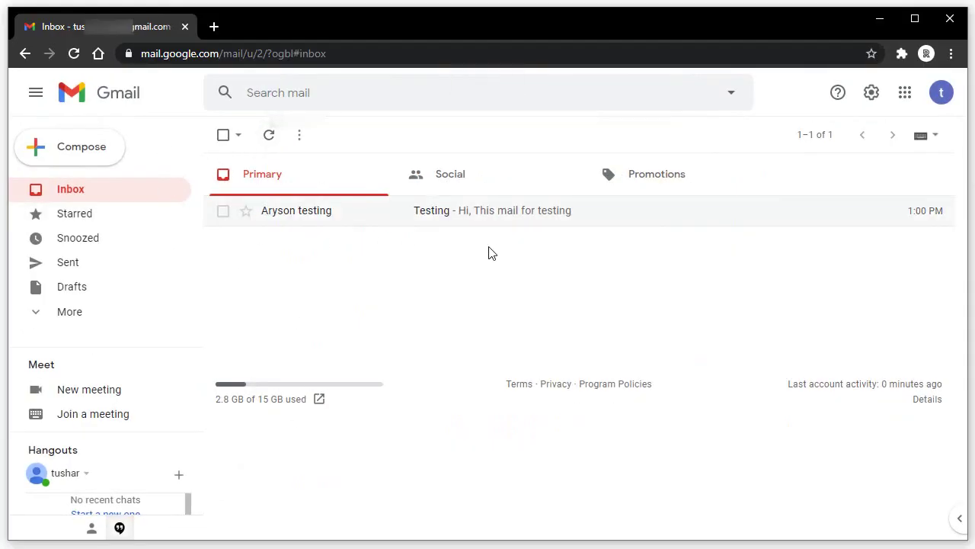
click(880, 19)
Choose Gmail as the output format and select only the INBOX folder.
click(567, 257)
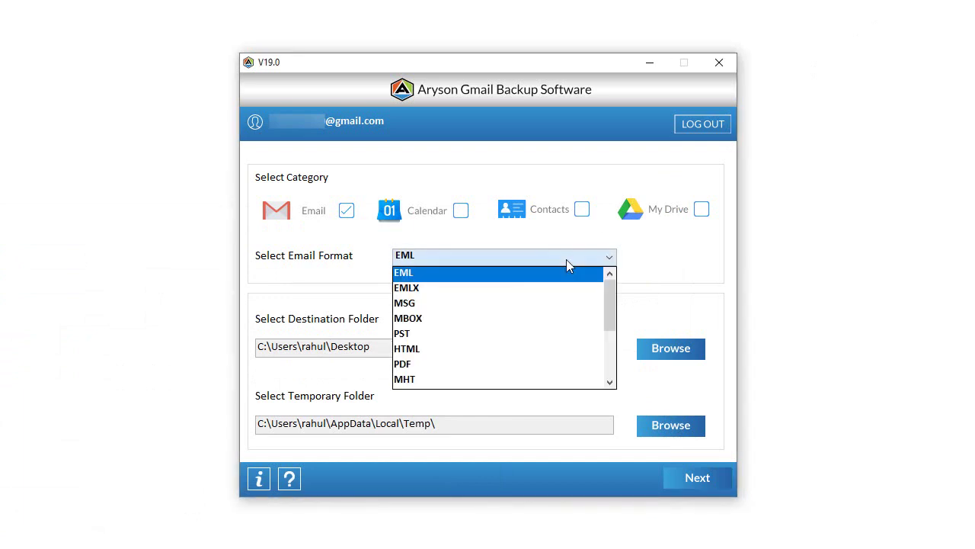
scroll(539, 309, down, 1)
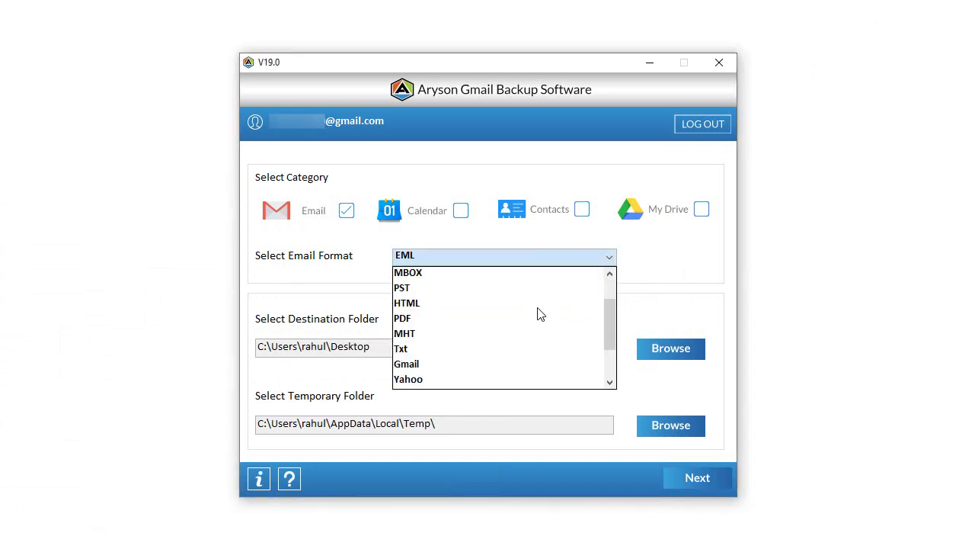
click(475, 371)
click(694, 477)
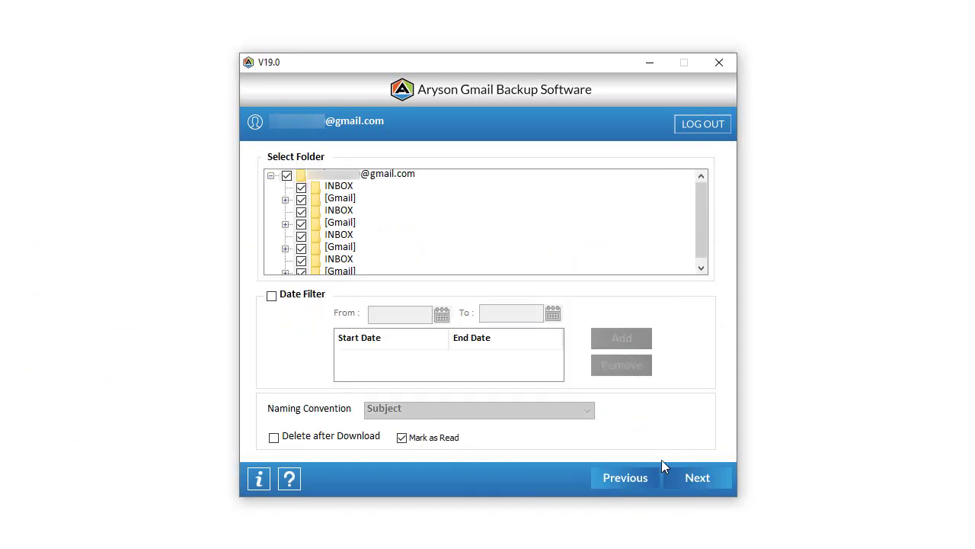
click(287, 175)
click(301, 186)
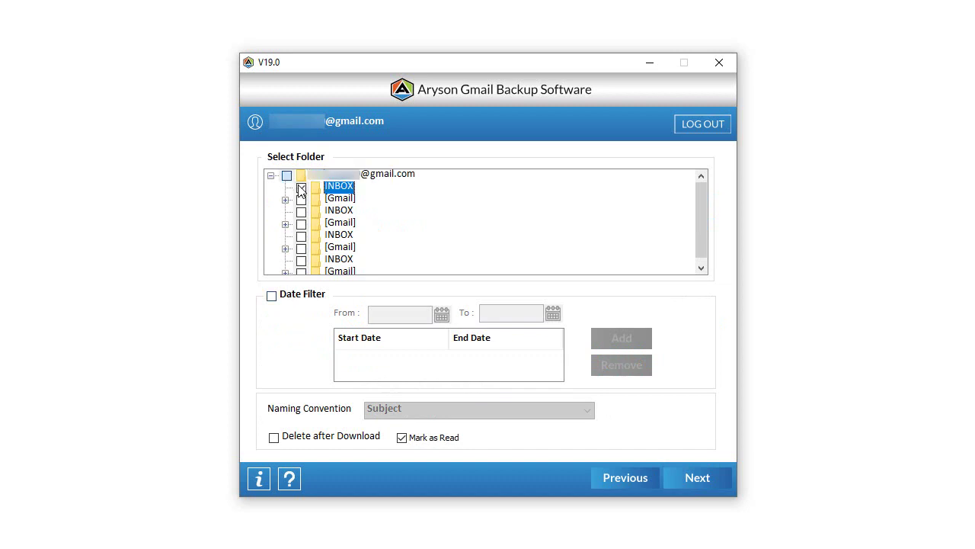
Log in to the destination Gmail account with its pasted email address and password.
click(696, 478)
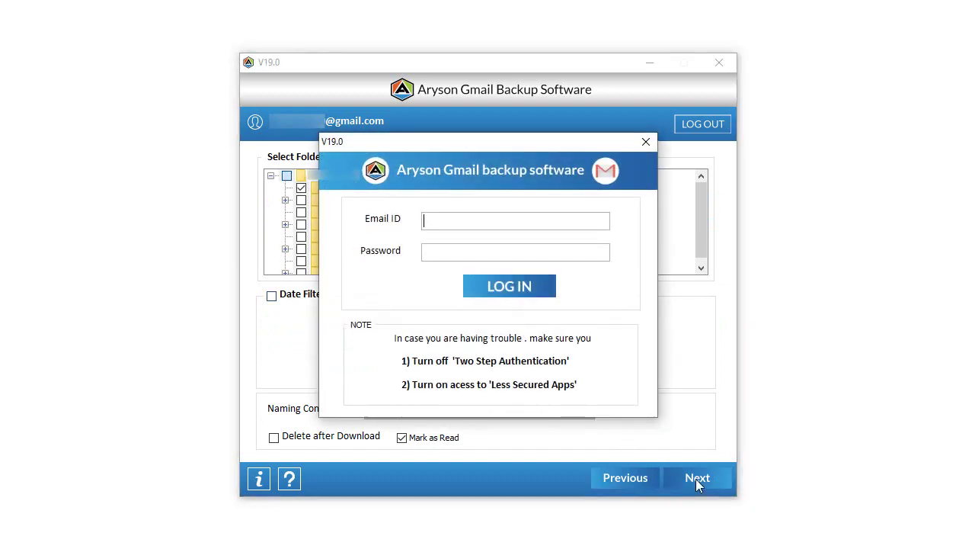
click(445, 220)
key(ctrl+v)
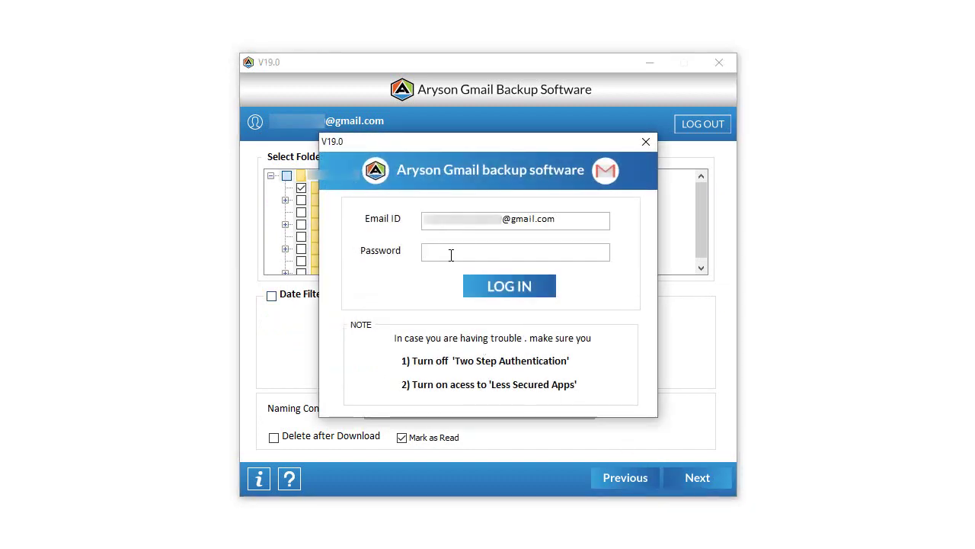
click(451, 255)
key(ctrl+v)
click(502, 298)
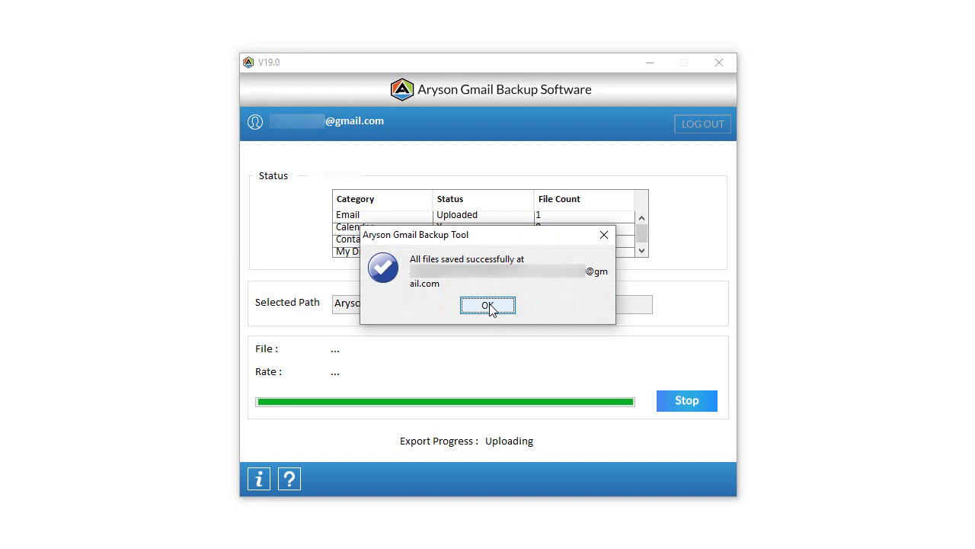
Dismiss the upload message and view the Testing mail in the destination INBOX label.
click(488, 305)
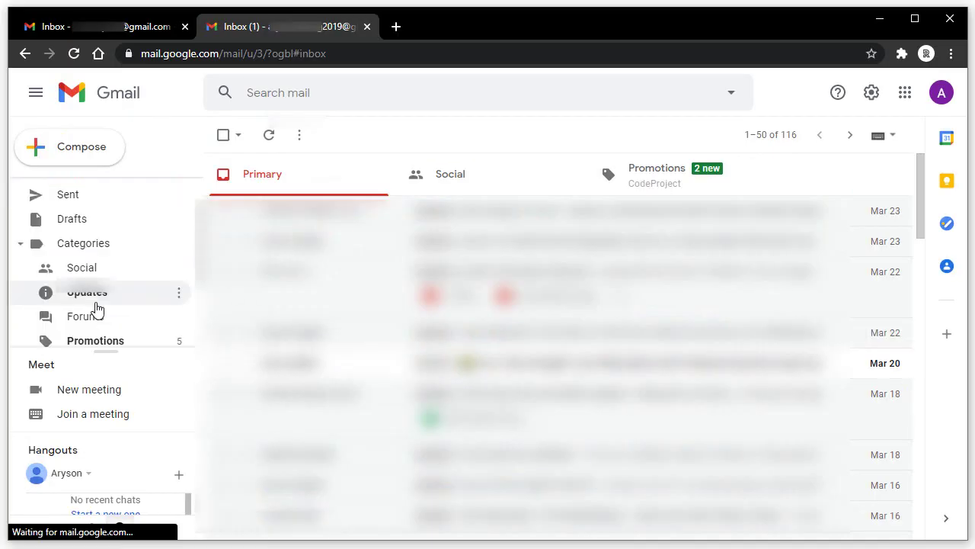
scroll(95, 307, down, 2)
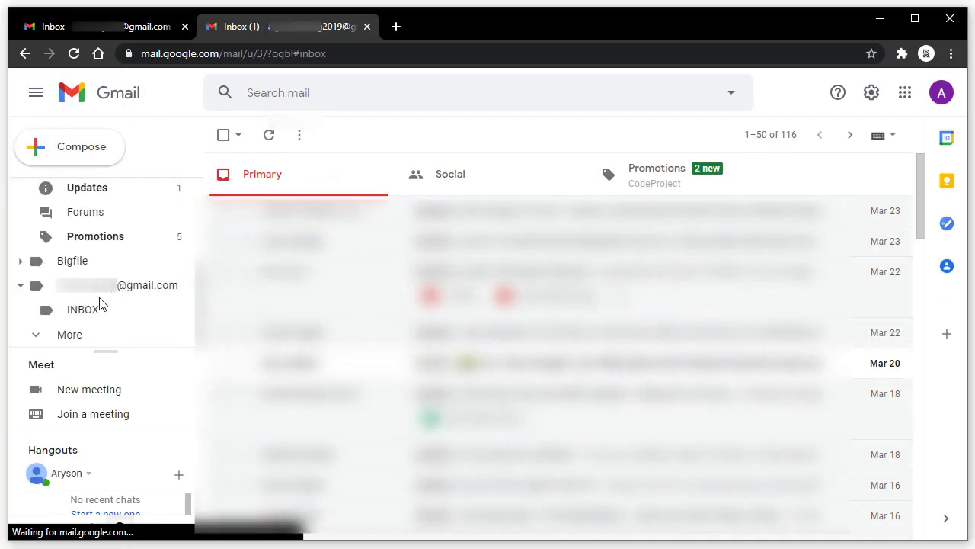
click(99, 308)
click(491, 177)
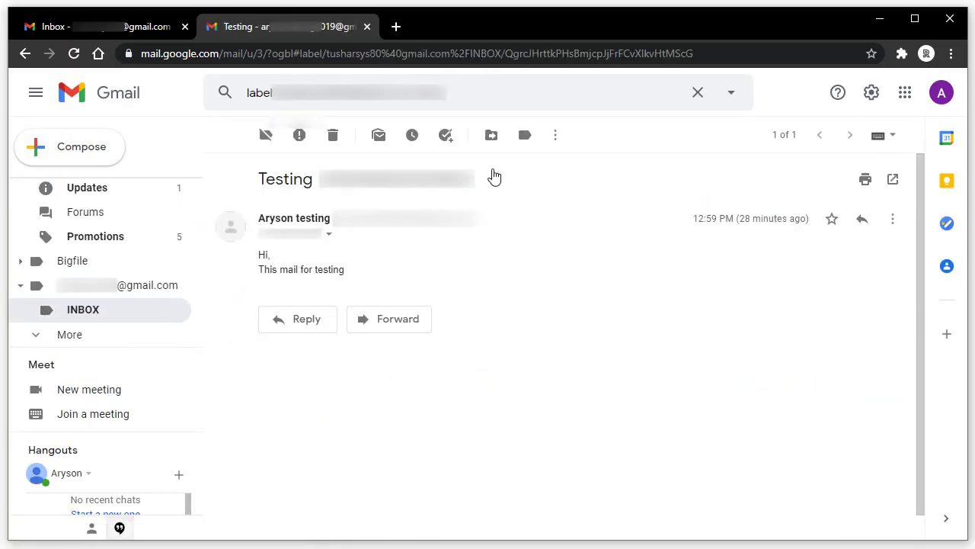
click(880, 25)
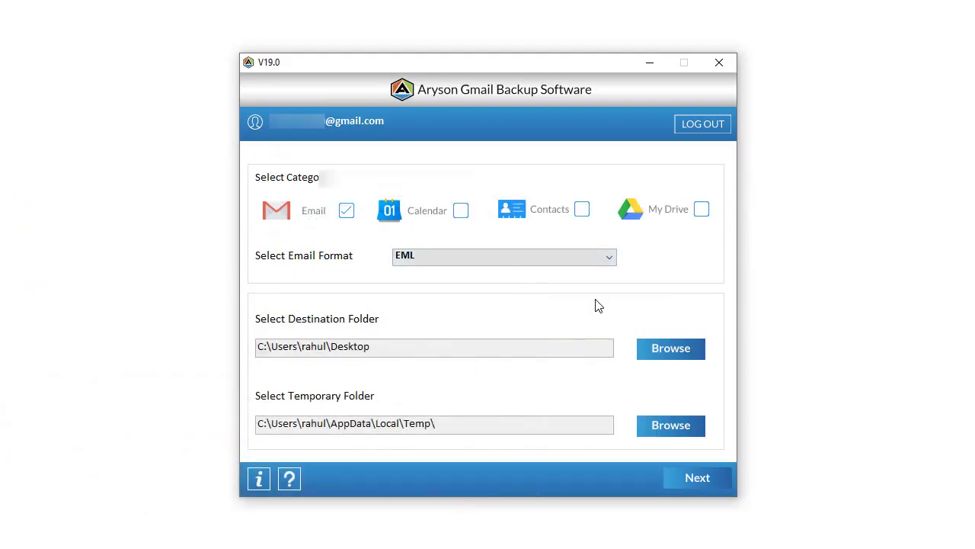
Enable Delete after Download and confirm the server-deletion warning.
click(687, 475)
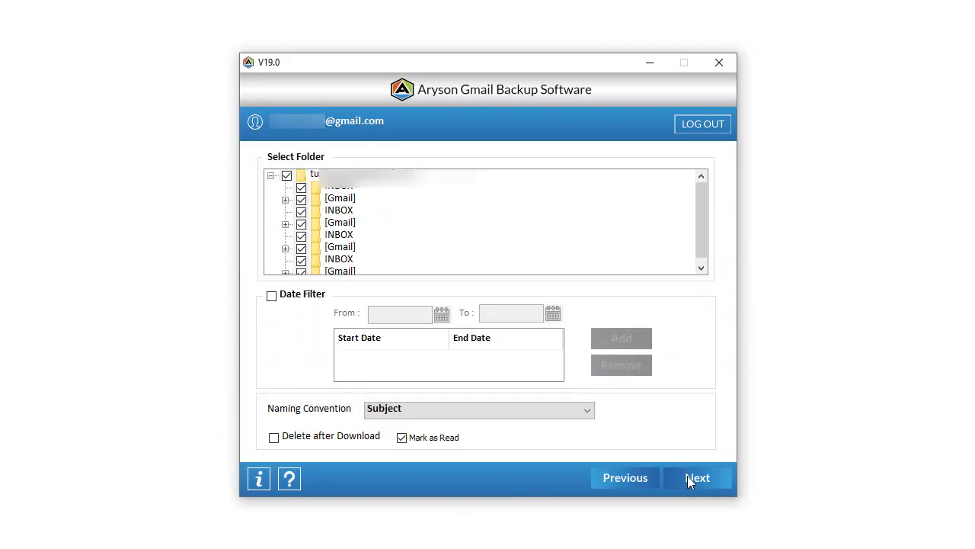
click(274, 438)
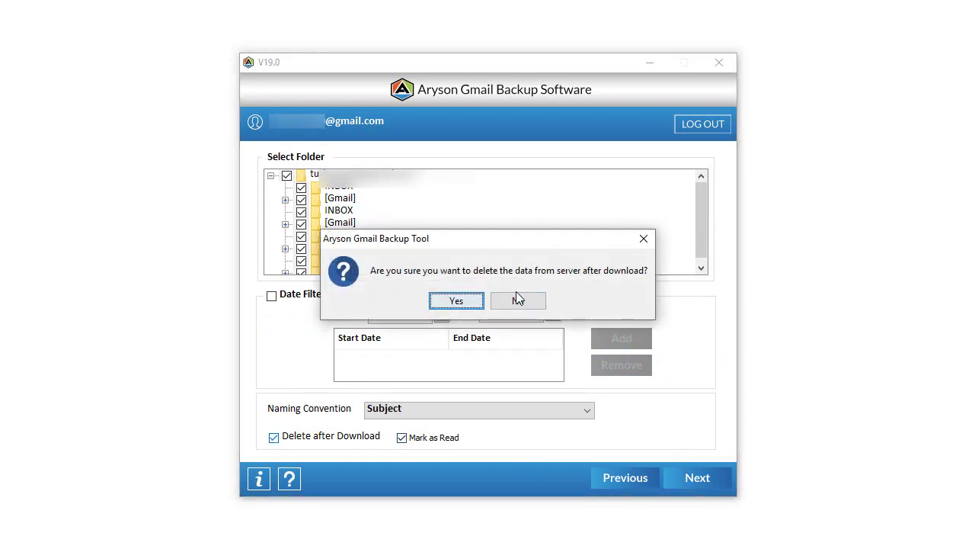
click(468, 301)
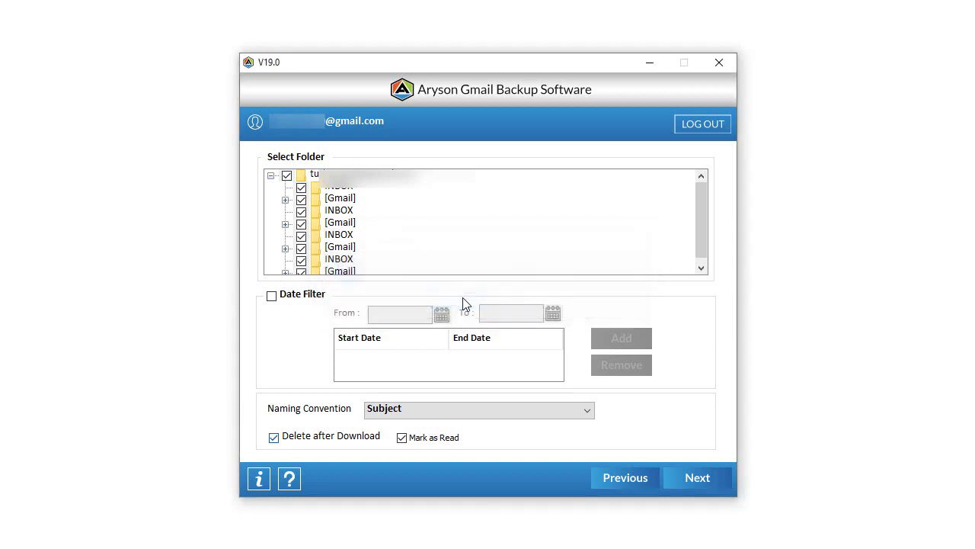
Back up only the first INBOX folder and acknowledge the completion message.
click(301, 188)
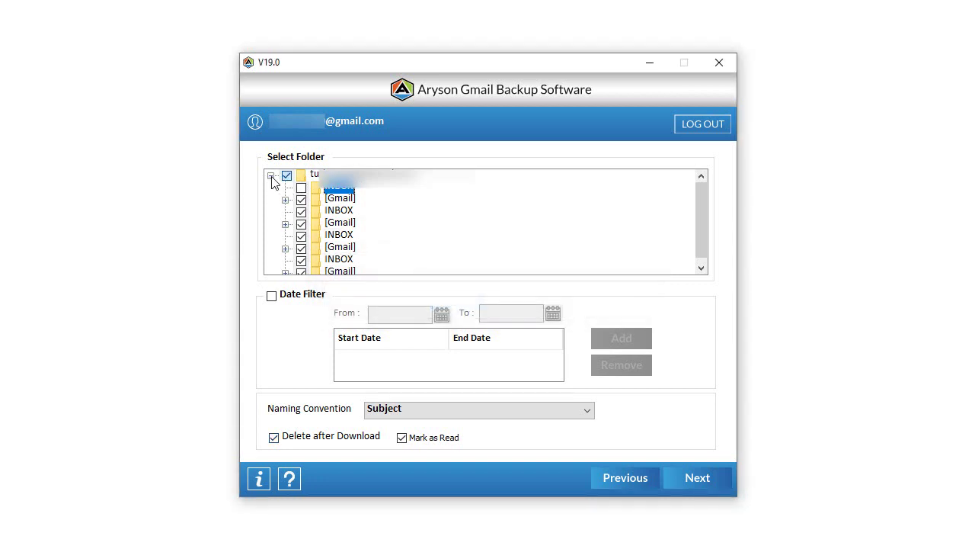
click(286, 176)
click(301, 189)
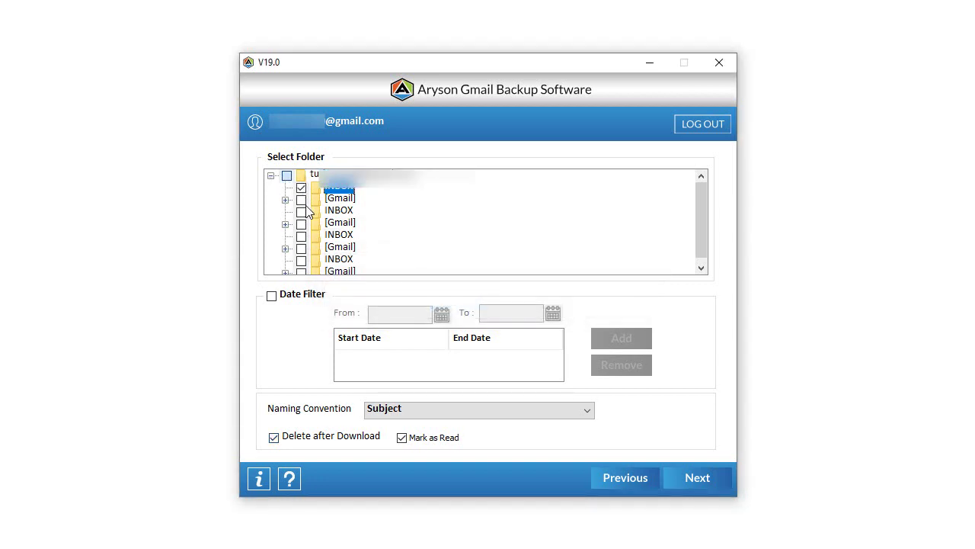
click(689, 478)
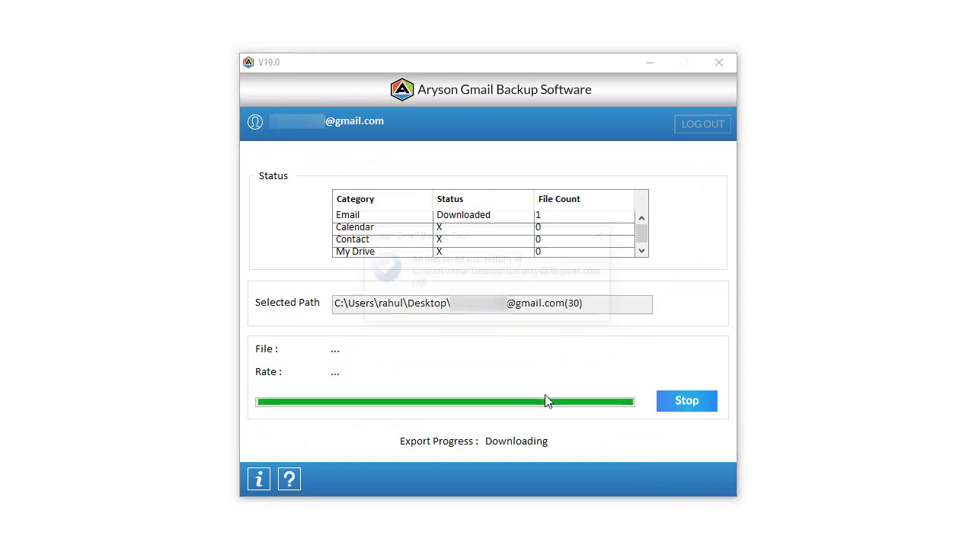
click(483, 305)
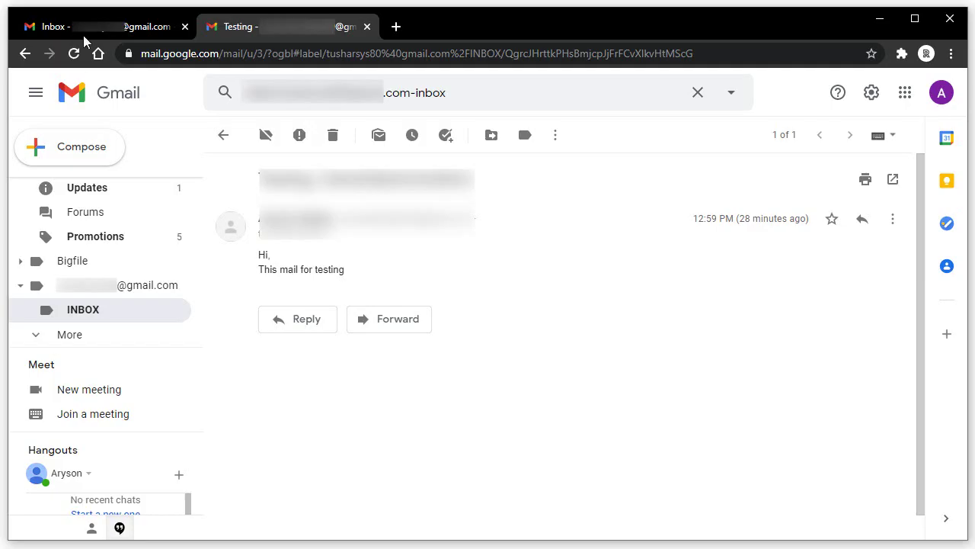
Reload the other account's inbox and open Trash to confirm both empty, then tick Calendar.
click(84, 29)
click(74, 54)
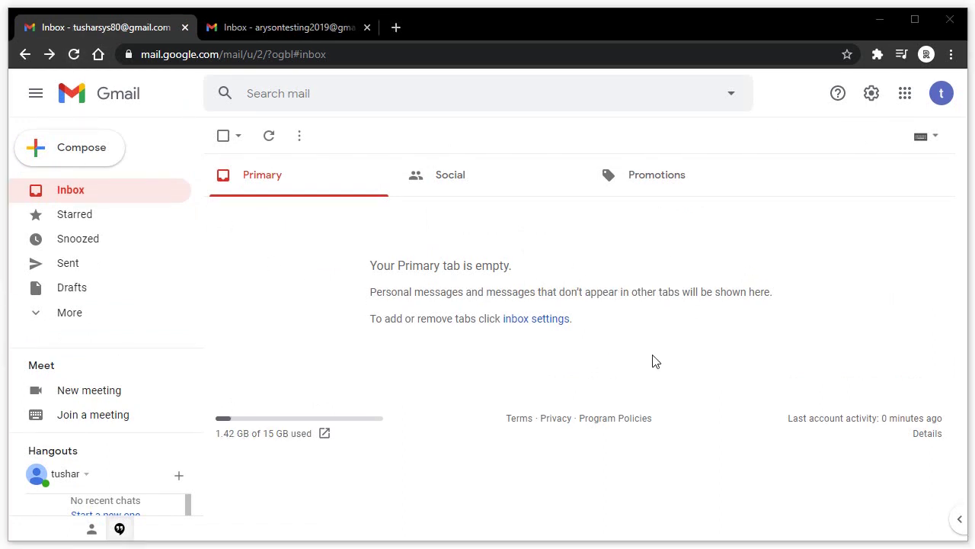
click(67, 319)
scroll(107, 284, down, 2)
scroll(84, 274, down, 1)
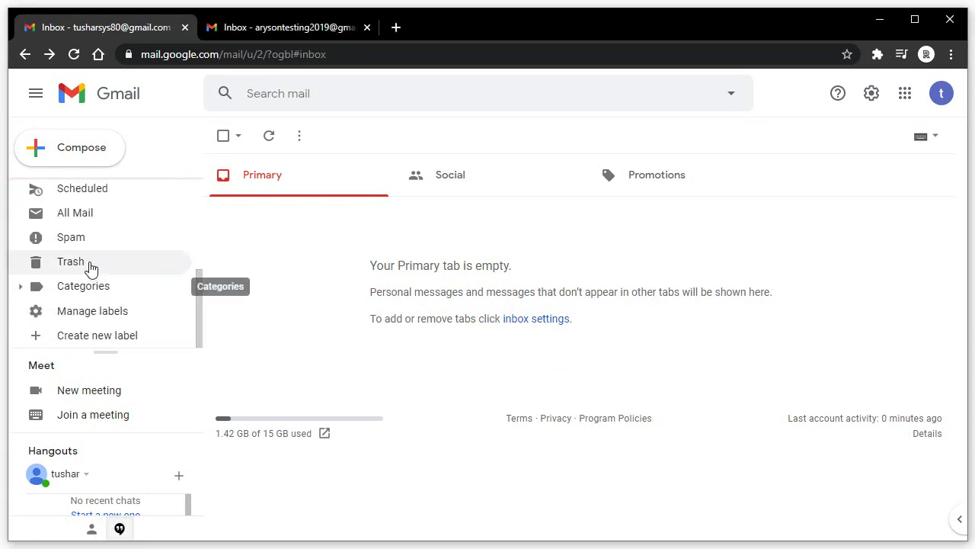
click(66, 264)
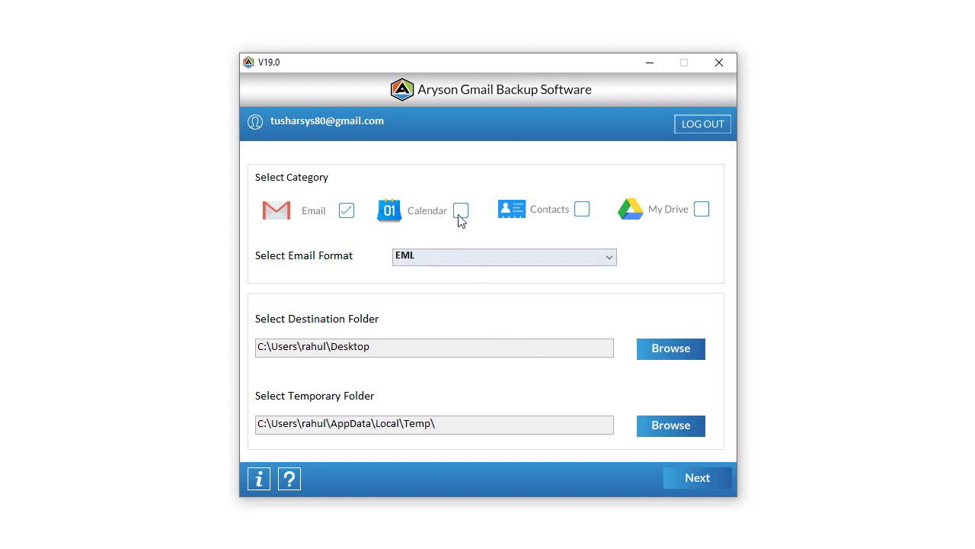
click(460, 212)
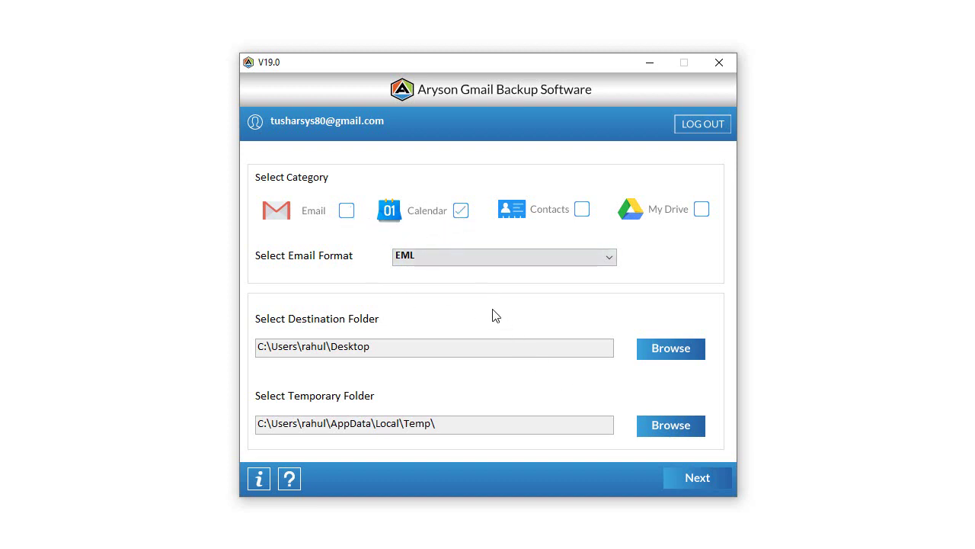
Back up the Calendar's 153 items to the Desktop with all folders selected.
click(691, 350)
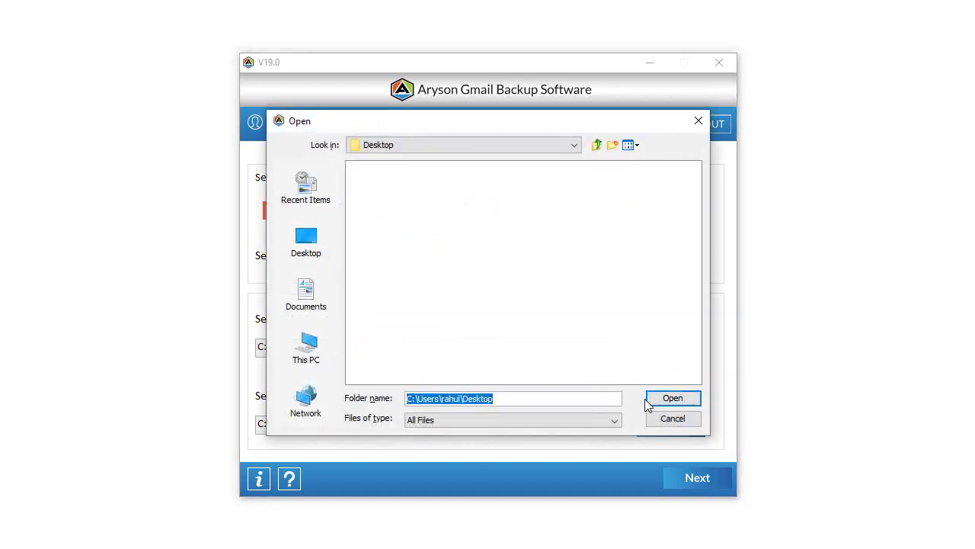
click(660, 404)
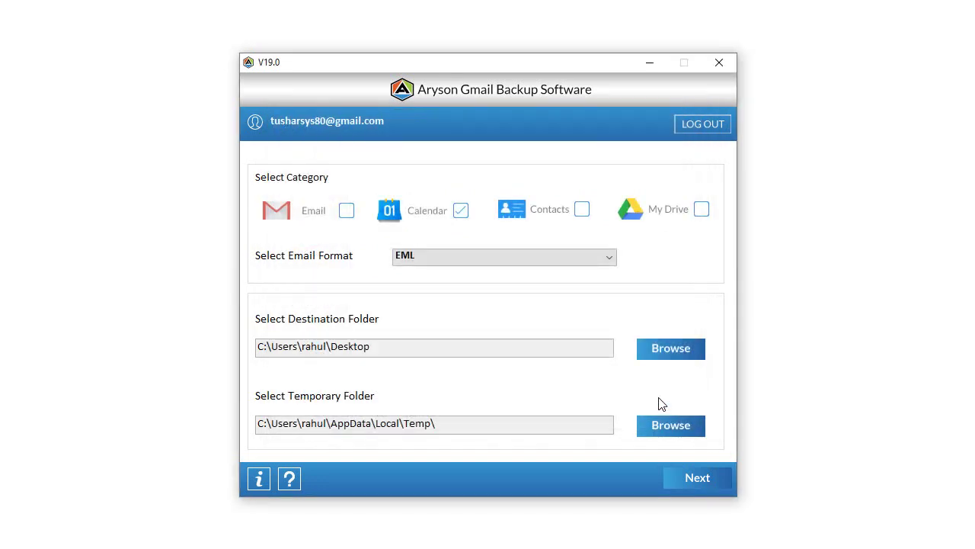
click(694, 478)
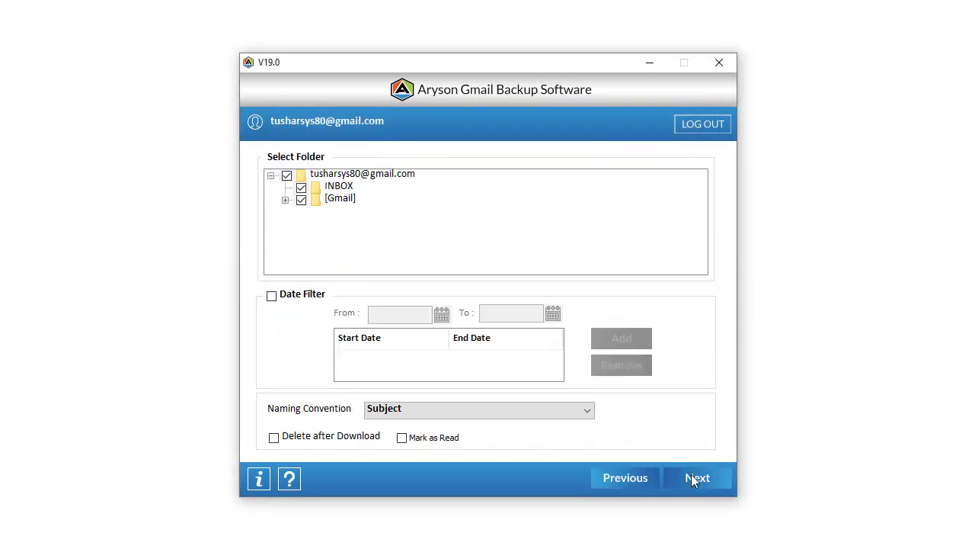
click(287, 175)
click(287, 176)
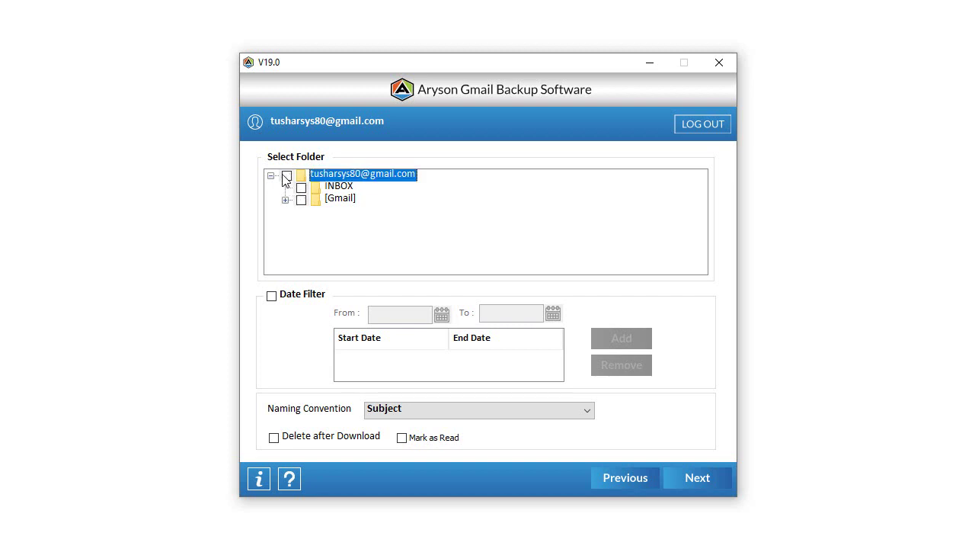
click(695, 481)
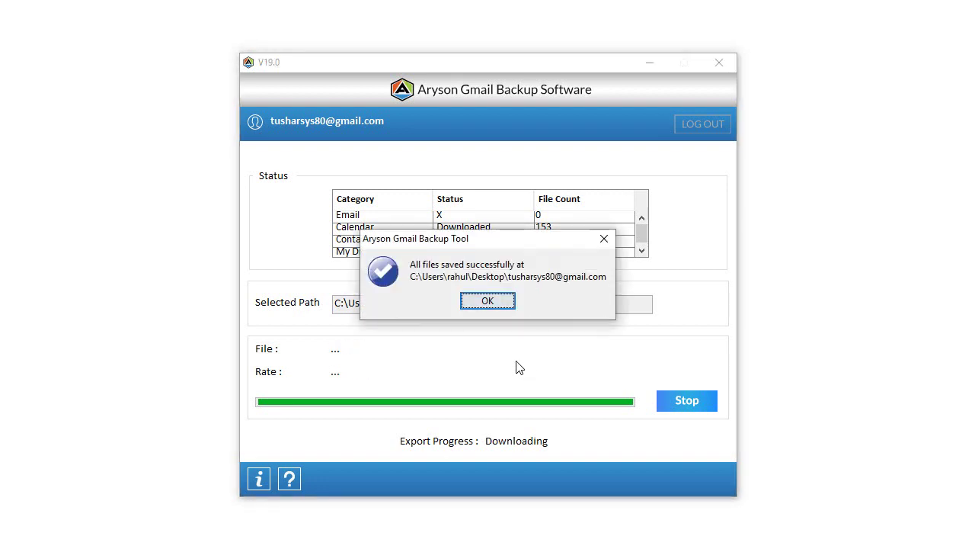
click(483, 303)
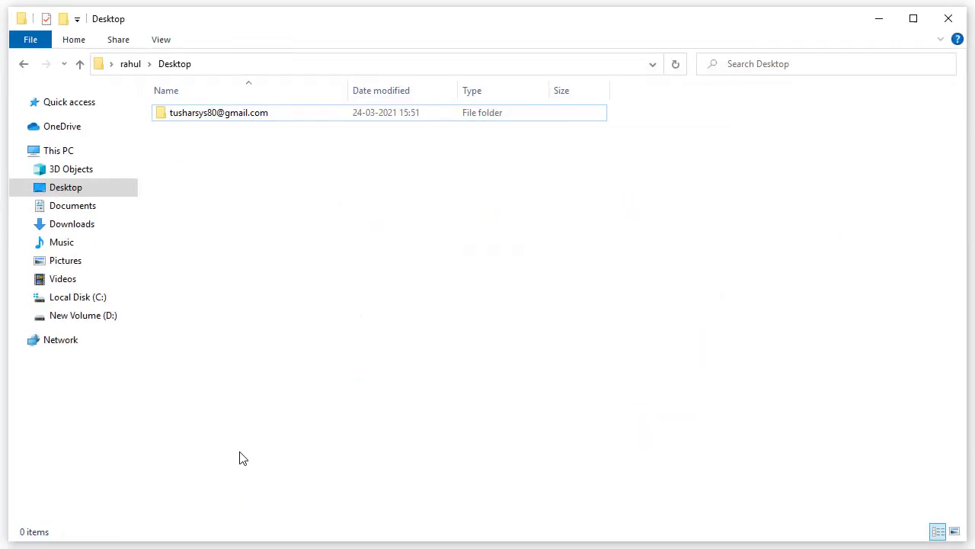
Rerun the Calendar backup with Delete after Download confirmed, then tick Contacts.
click(880, 23)
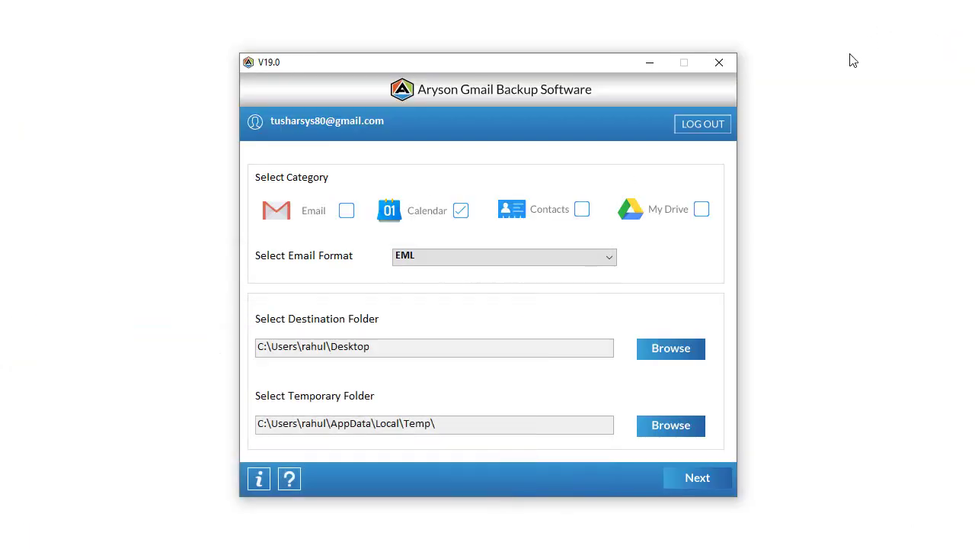
click(678, 478)
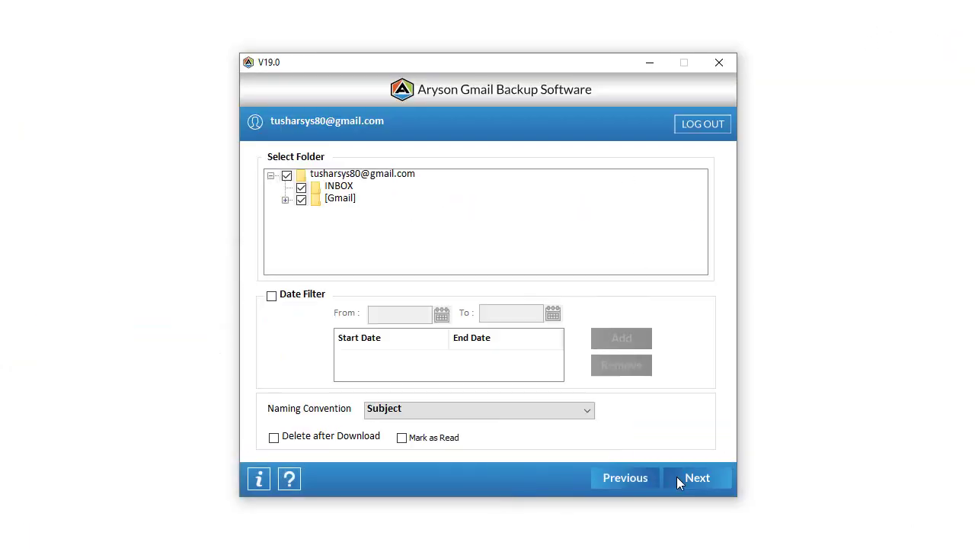
click(273, 440)
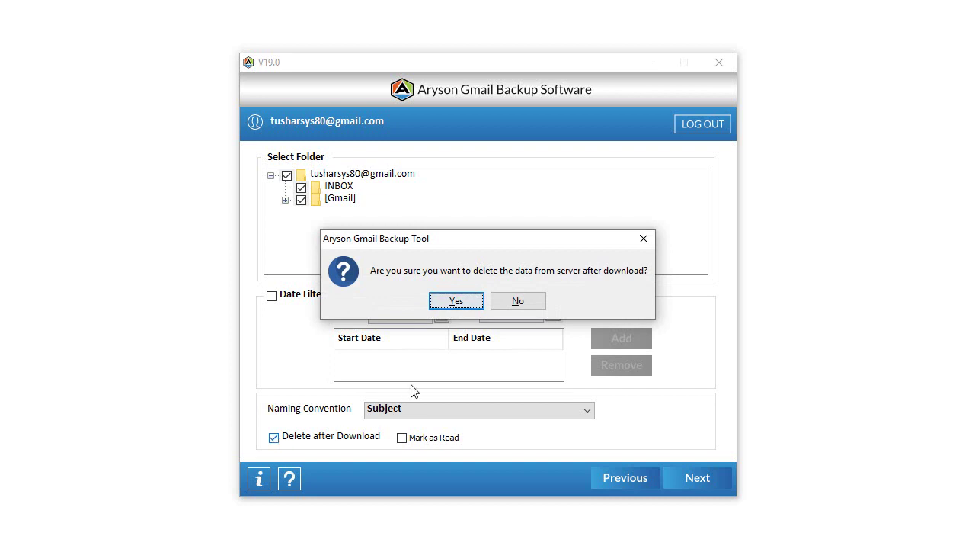
click(446, 308)
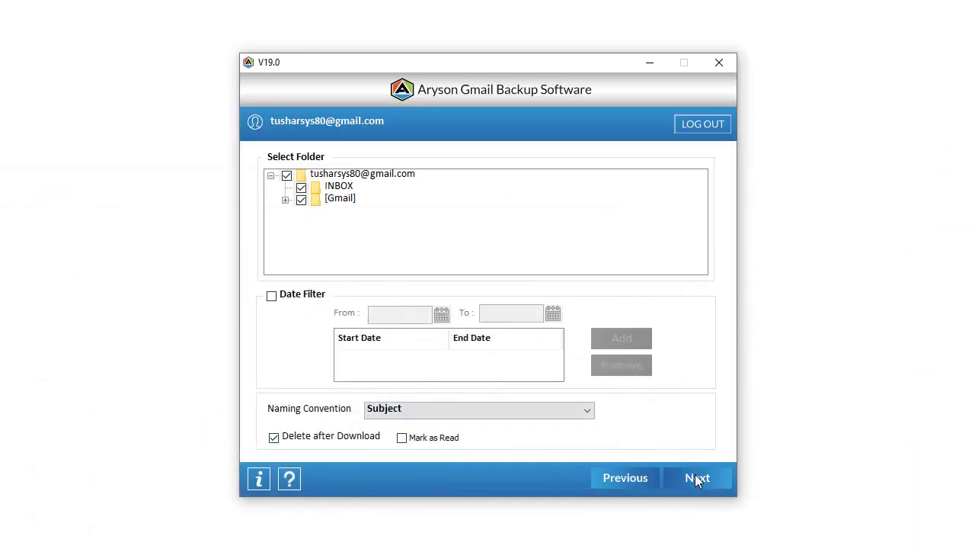
click(695, 478)
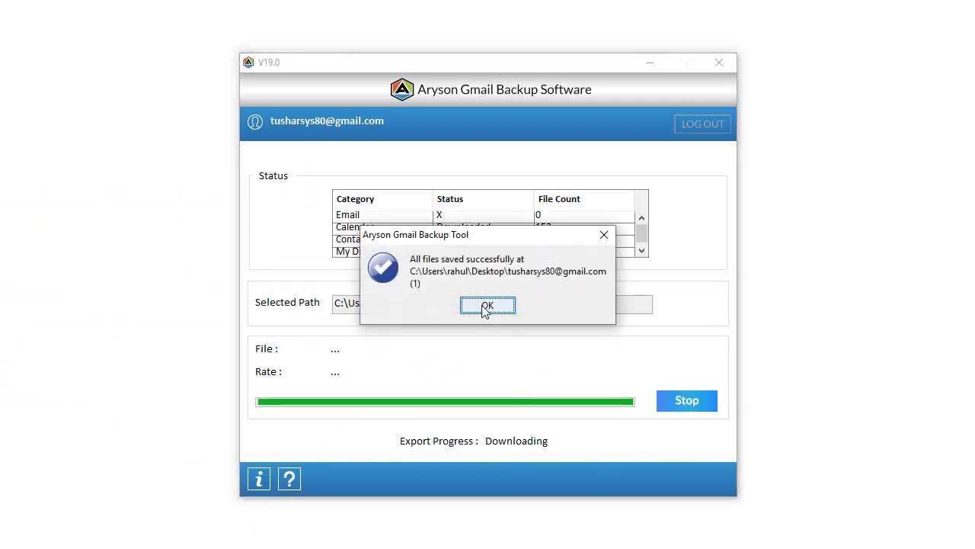
click(483, 308)
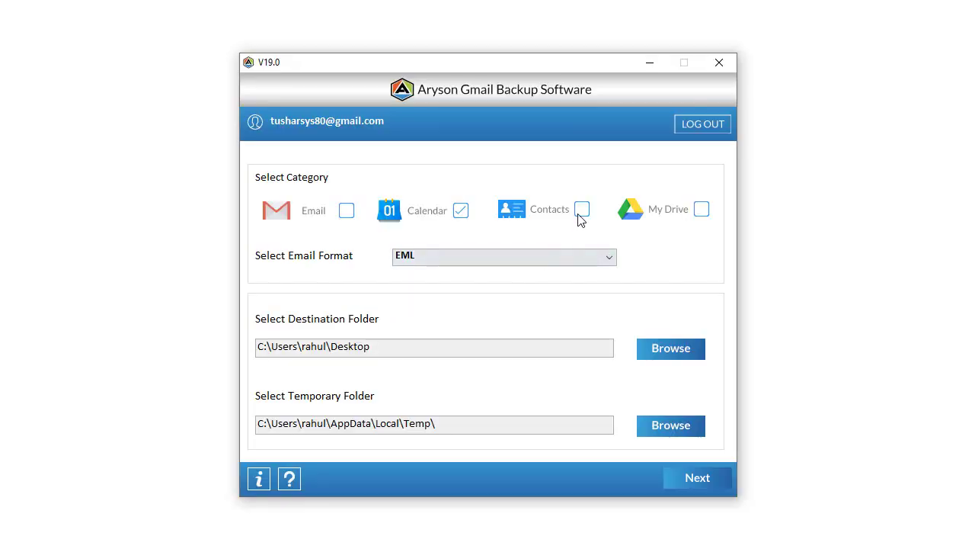
click(581, 208)
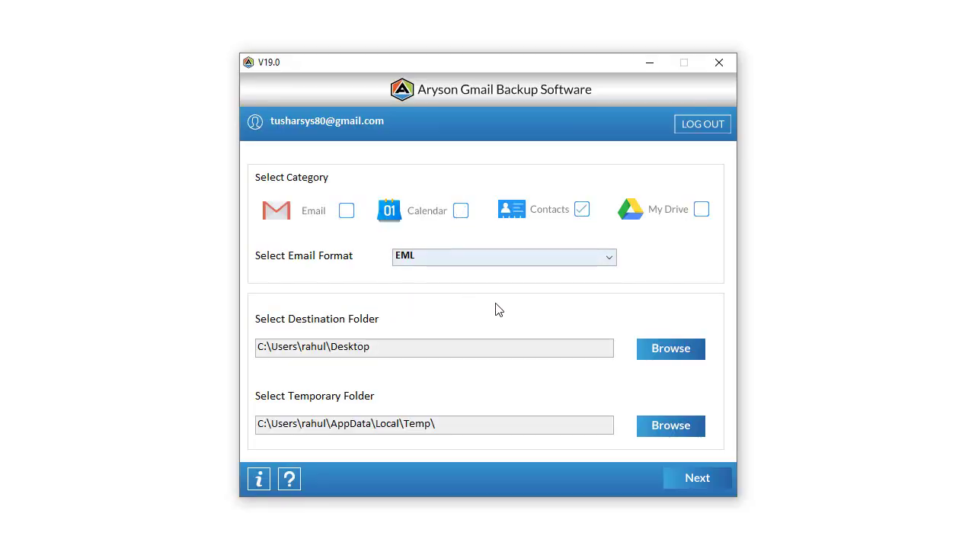
Export Contacts to a new Desktop folder with Delete after Download turned off.
click(655, 350)
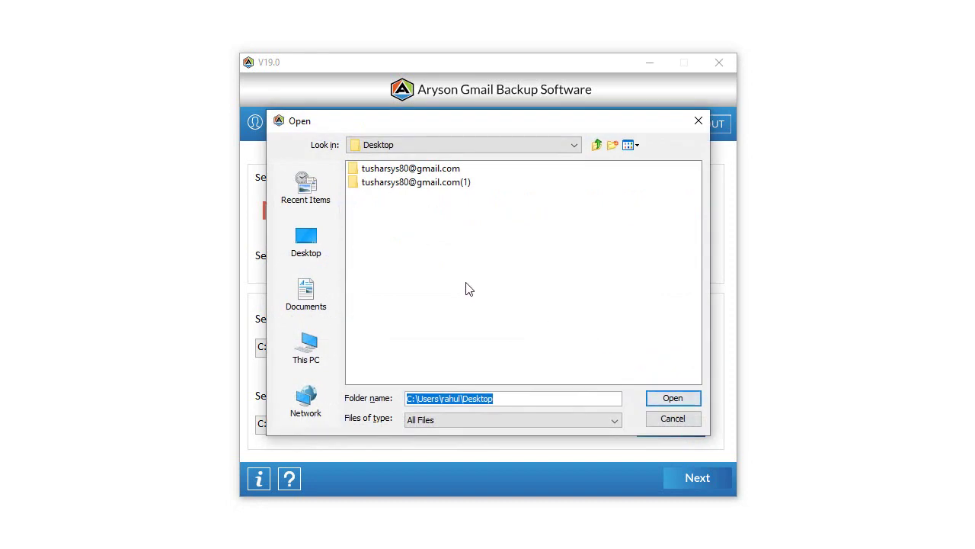
click(662, 400)
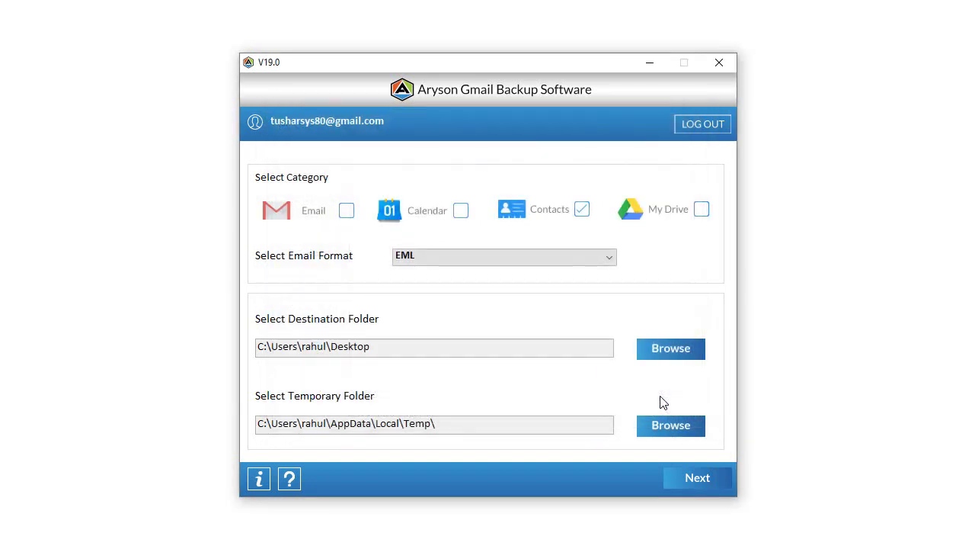
click(699, 483)
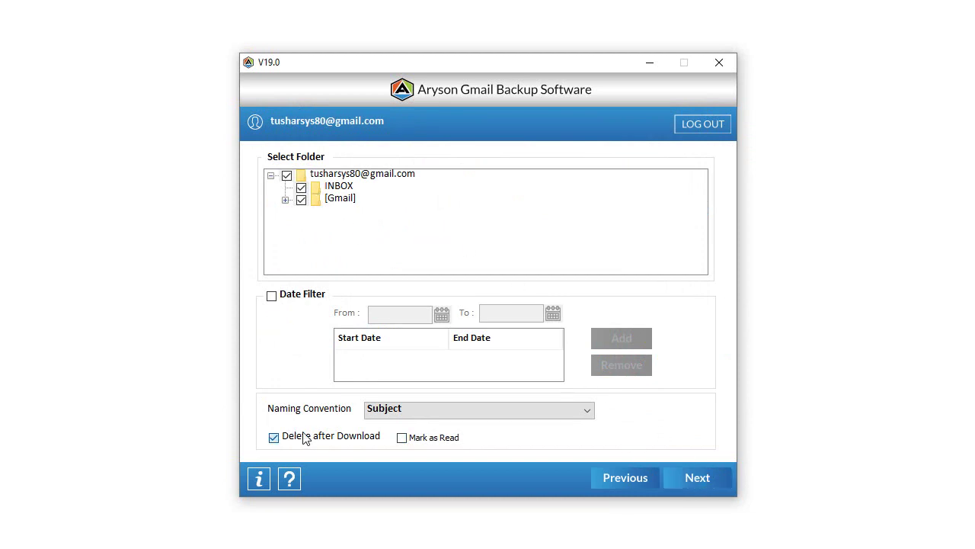
click(274, 437)
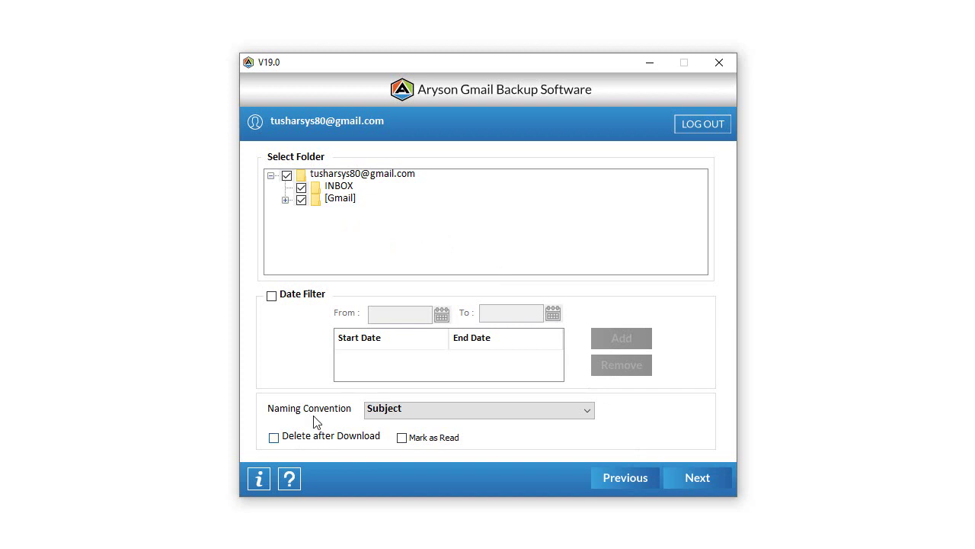
click(692, 477)
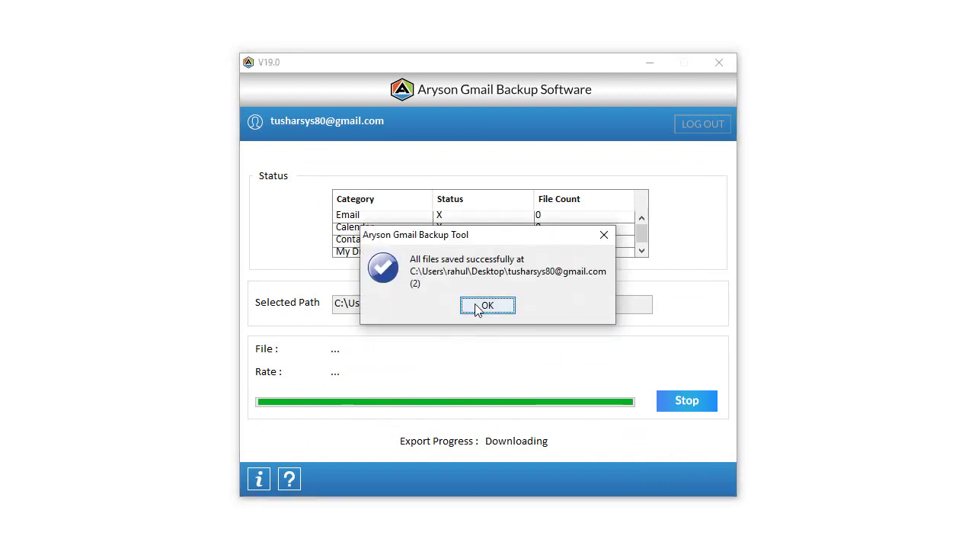
click(485, 306)
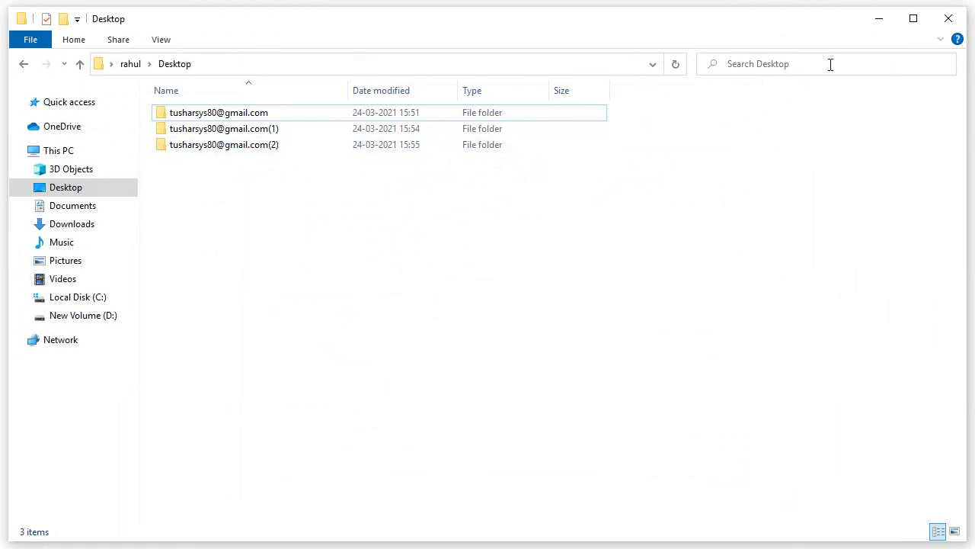
click(879, 28)
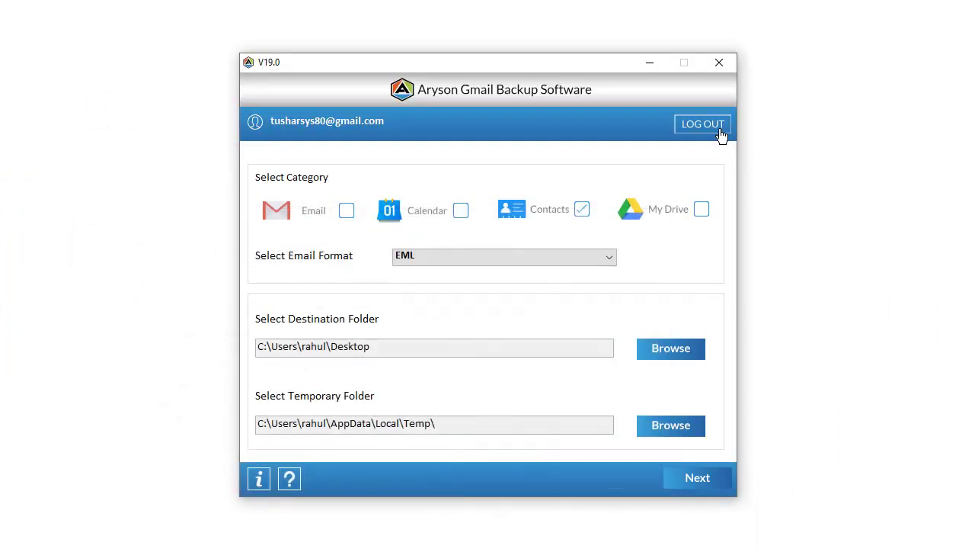
Rerun the Contacts backup to Desktop folder (3) with Delete after Download enabled.
click(682, 475)
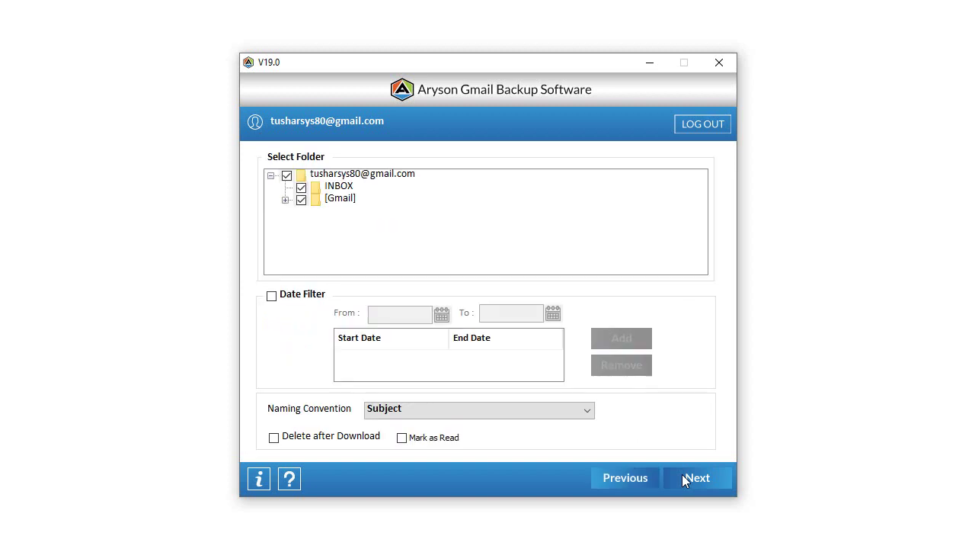
click(274, 438)
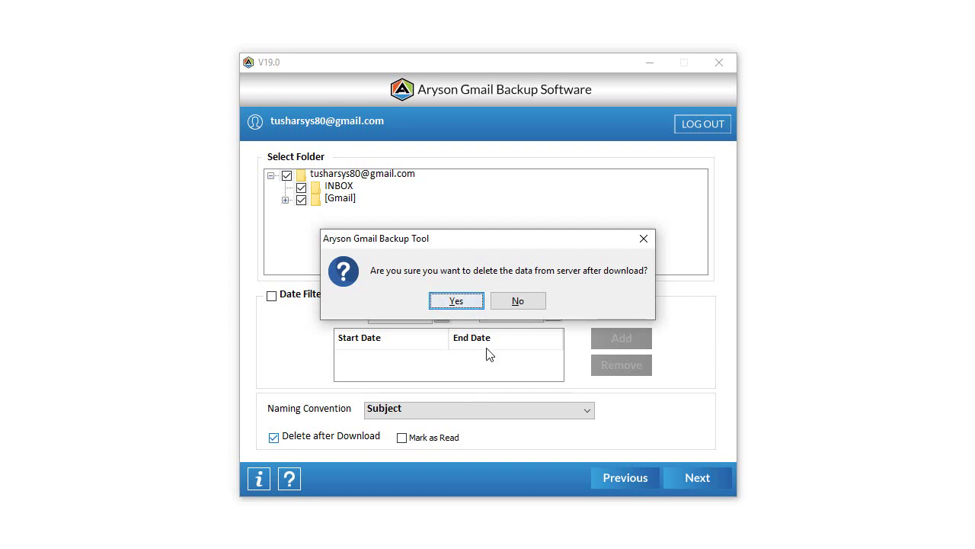
click(457, 301)
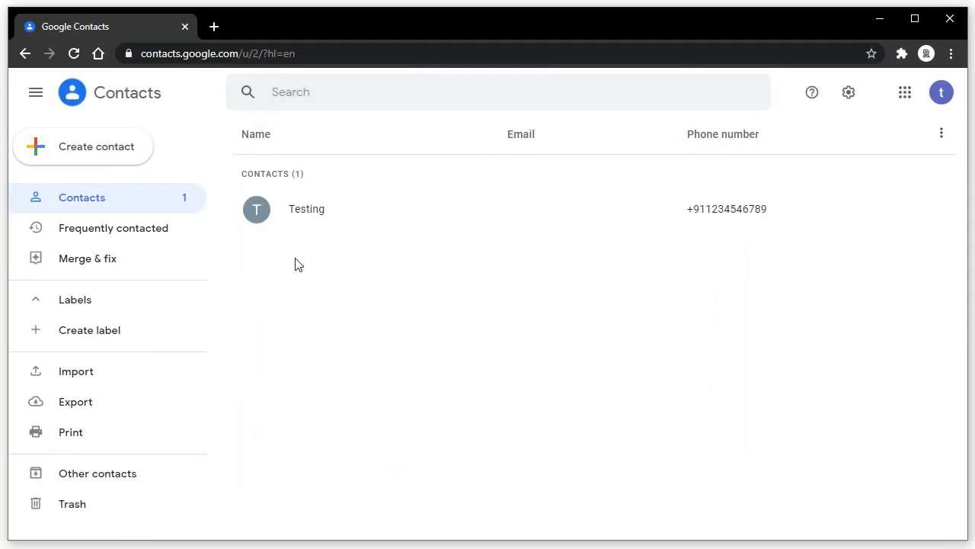
click(877, 19)
click(689, 478)
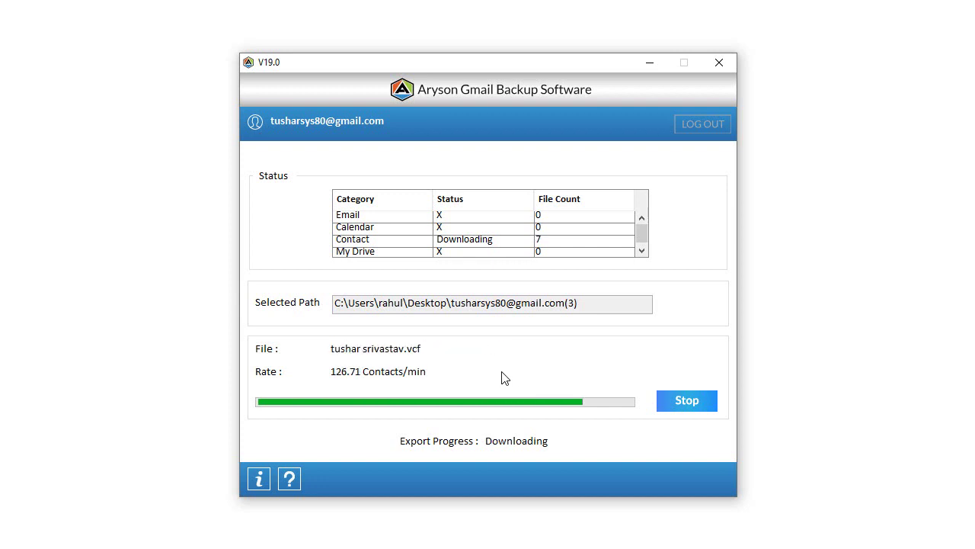
click(493, 307)
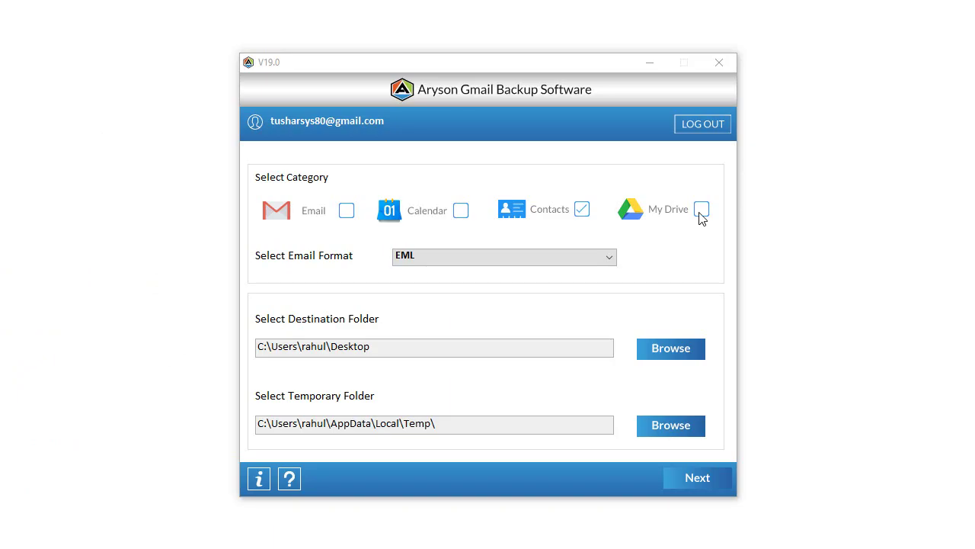
Back up My Drive to a new Desktop folder and dismiss the success message.
click(701, 213)
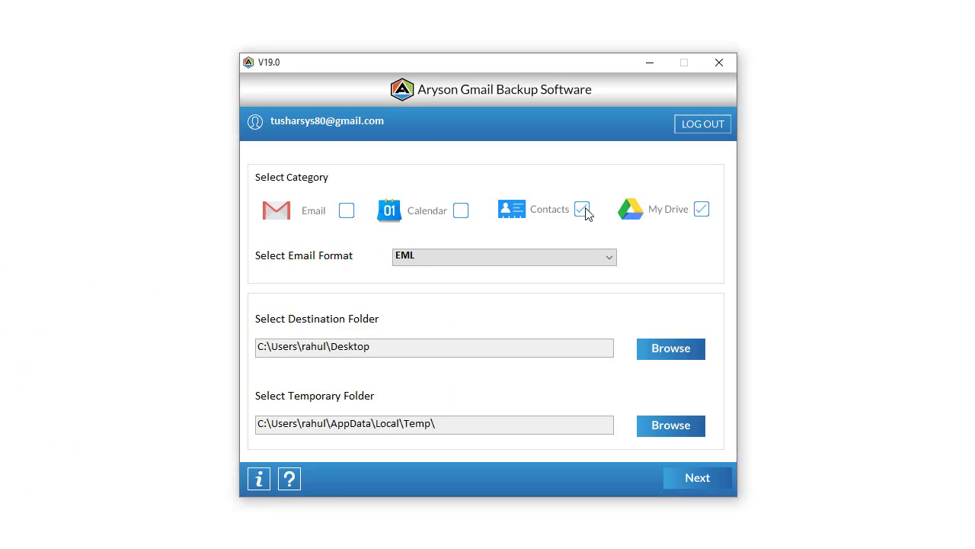
click(660, 348)
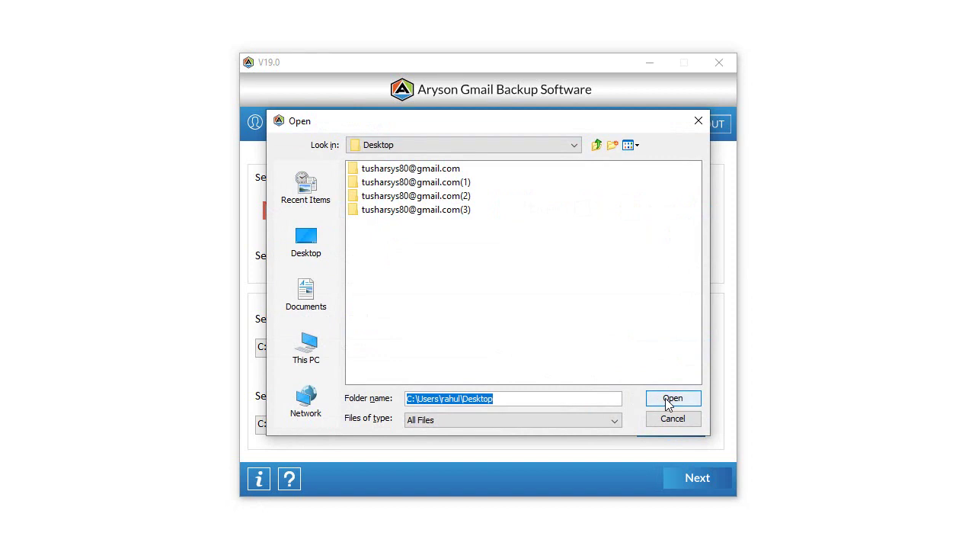
click(670, 399)
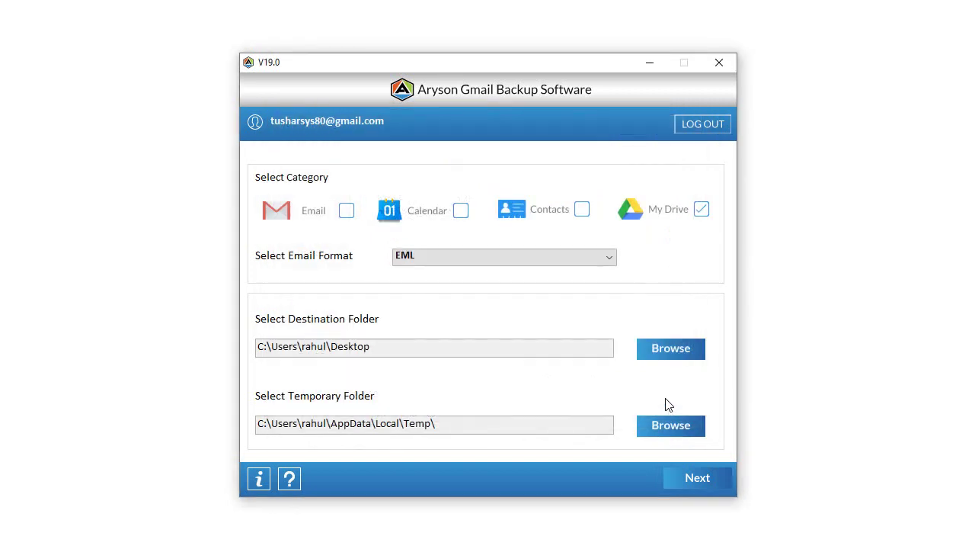
click(681, 475)
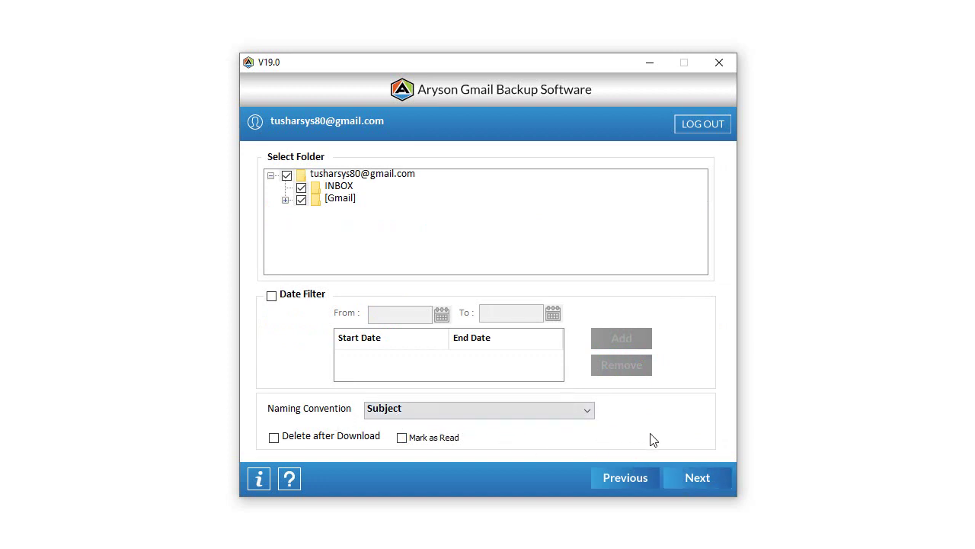
click(689, 476)
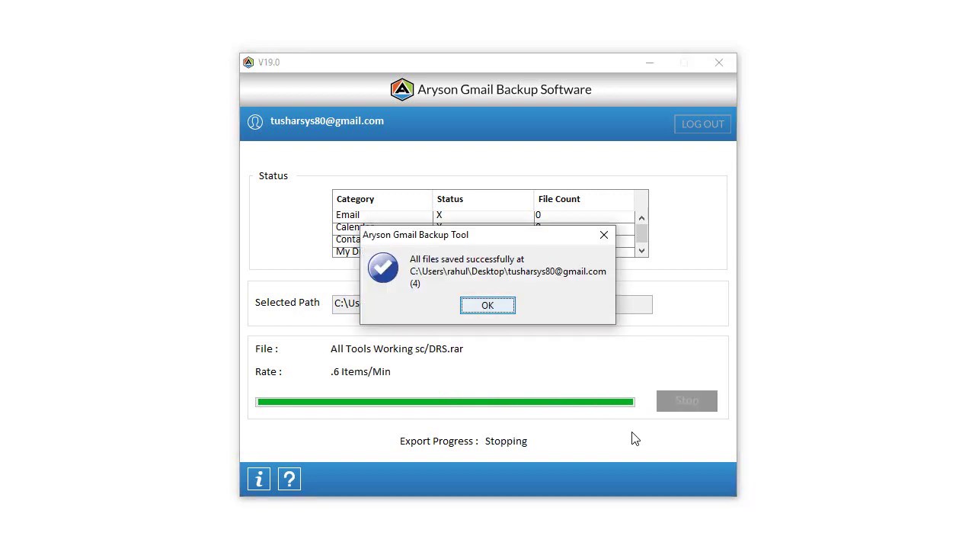
click(482, 308)
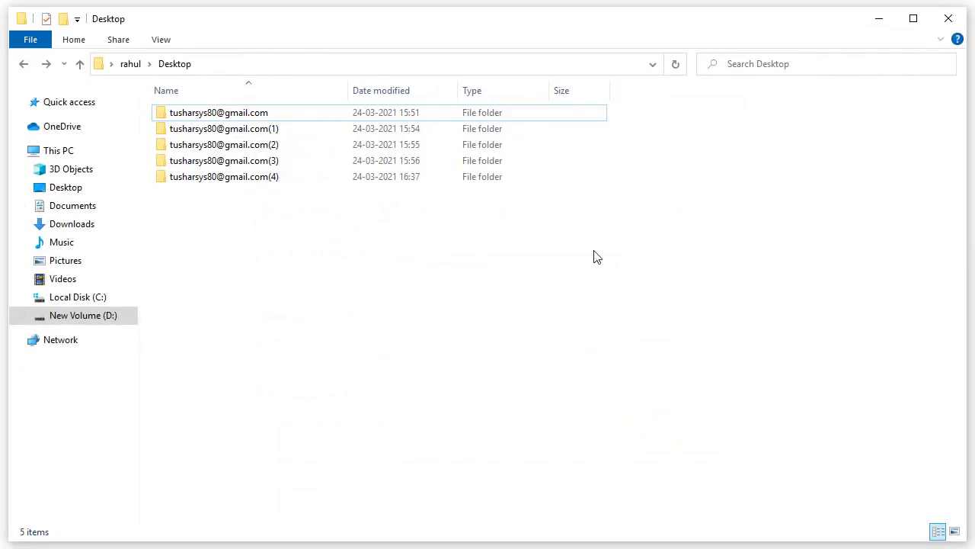
Enable and confirm Delete after Download for the My Drive backup.
click(879, 19)
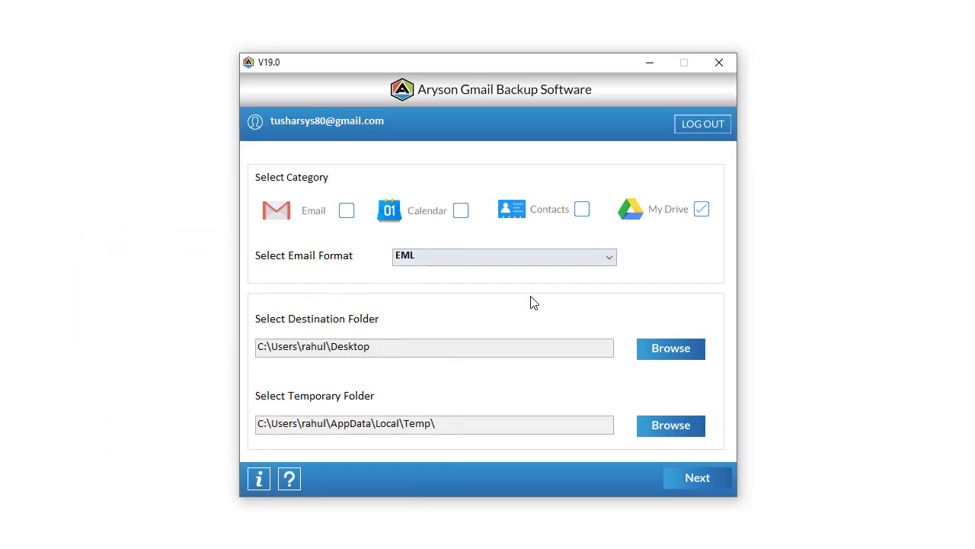
click(690, 472)
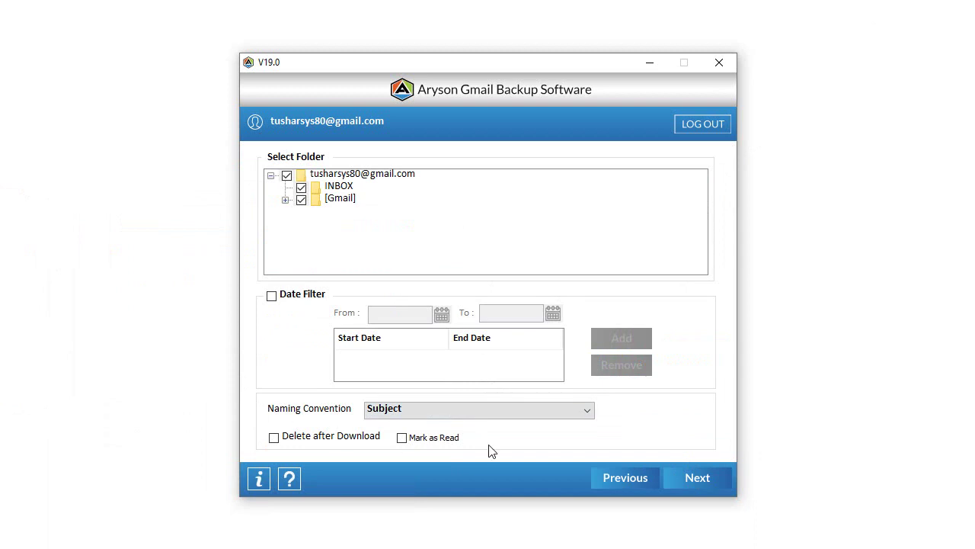
click(274, 438)
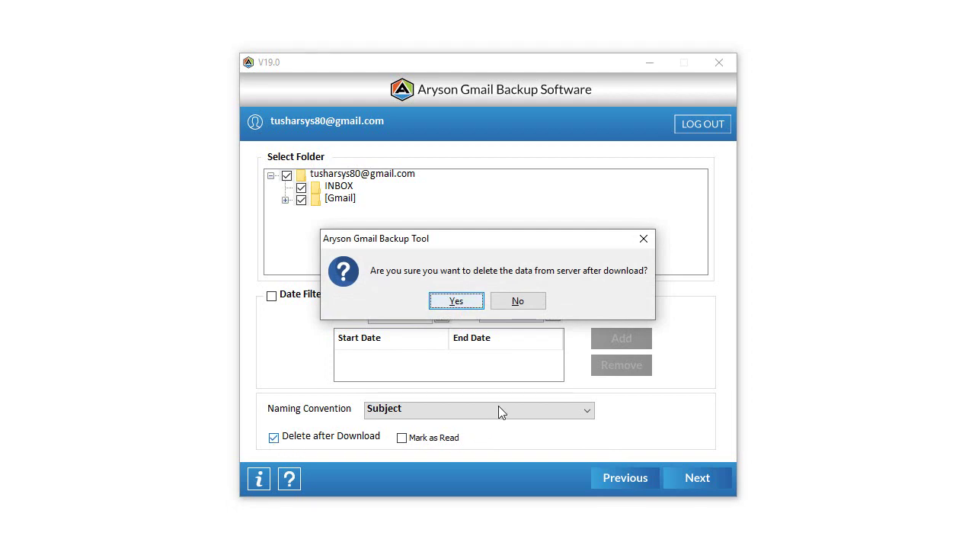
click(455, 302)
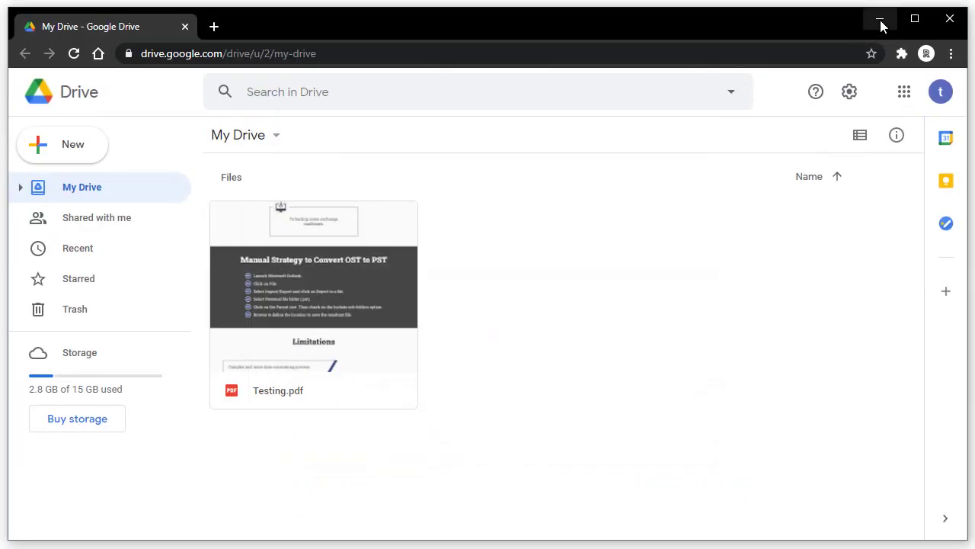
Run the deleting My Drive backup, dismiss the success message, and close the application.
click(881, 26)
click(695, 477)
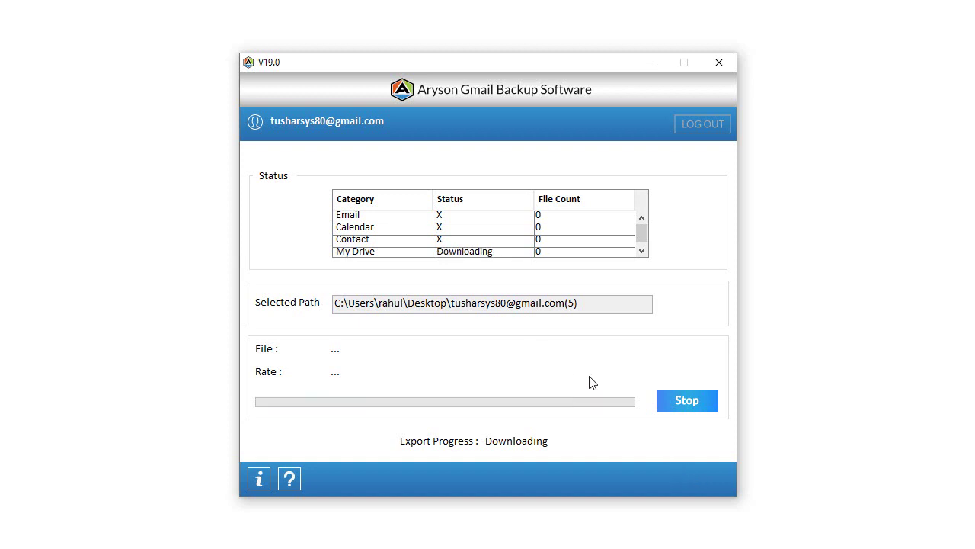
click(488, 305)
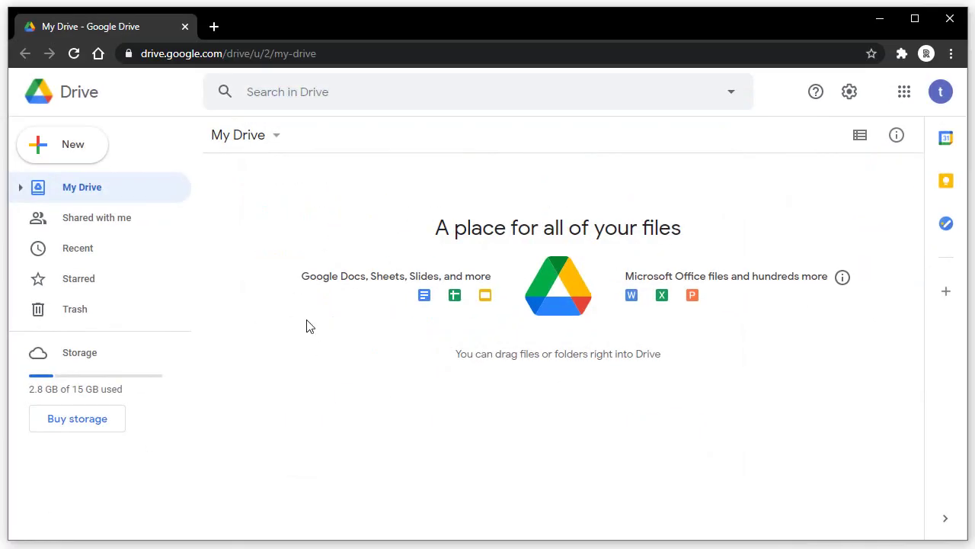
click(881, 22)
click(718, 63)
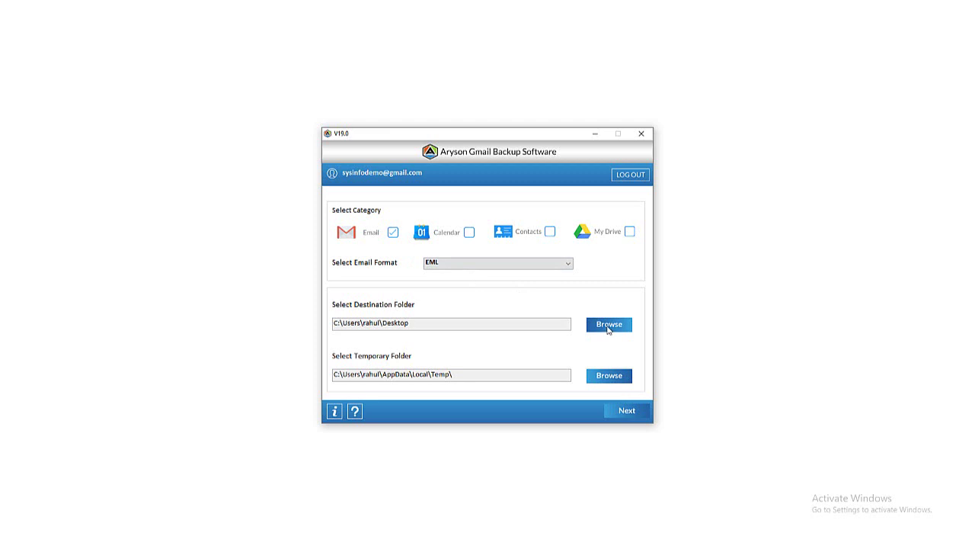
Export only the account's INBOX folder to the Desktop, then close the application.
click(623, 410)
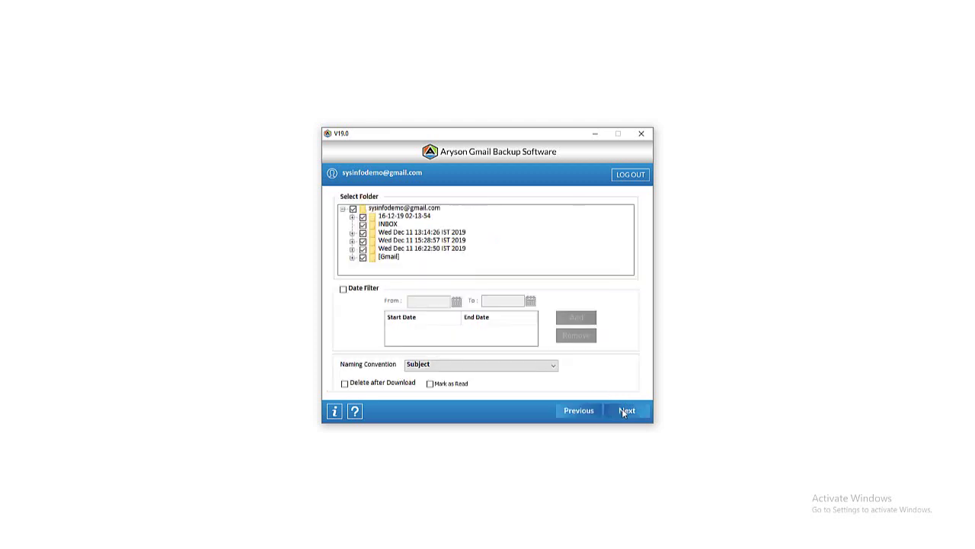
click(353, 210)
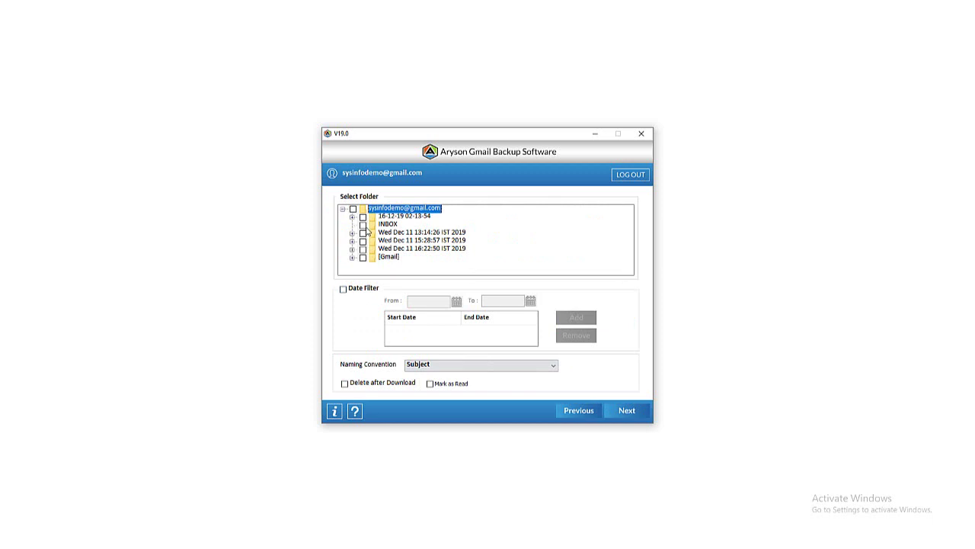
click(363, 226)
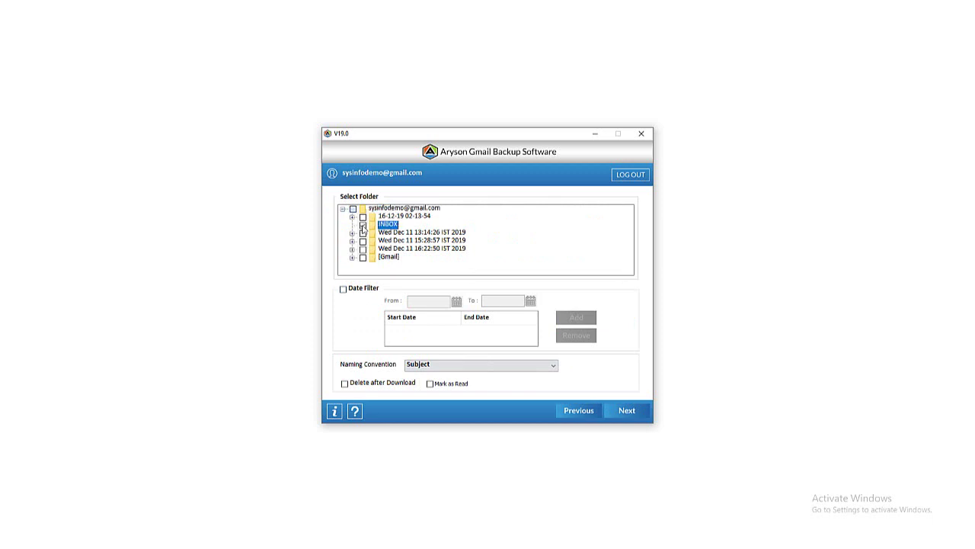
click(628, 416)
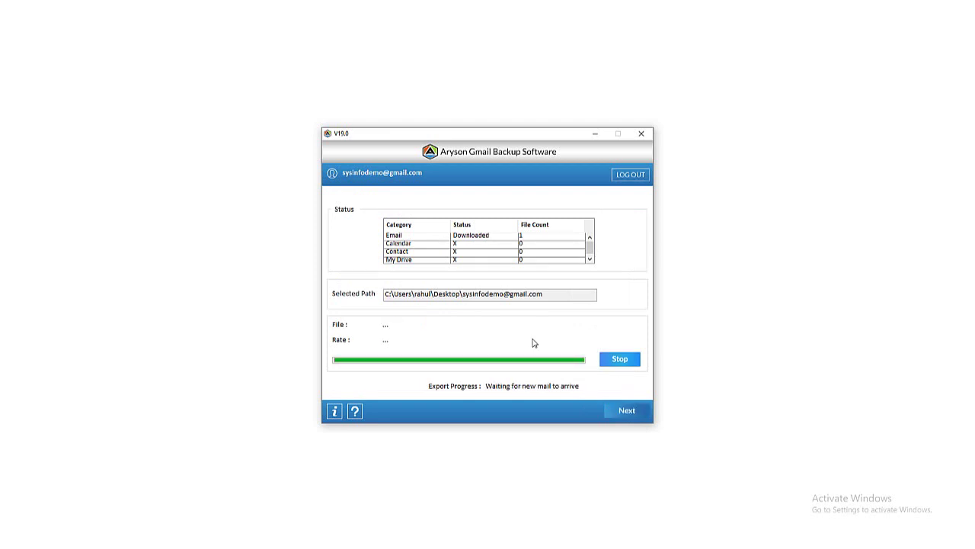
click(641, 134)
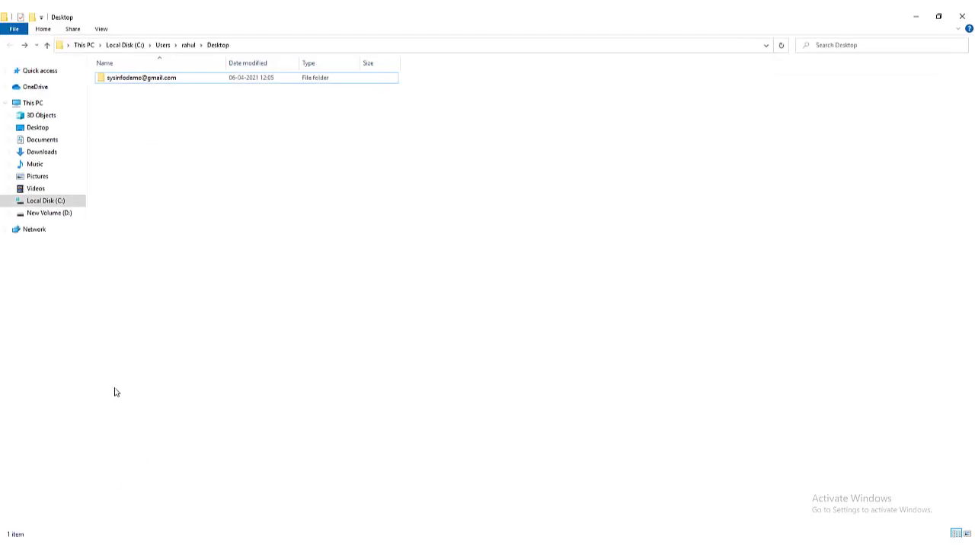
Open the account backup folder's Emails > INBOX to find hello.eml.
double_click(181, 82)
double_click(180, 82)
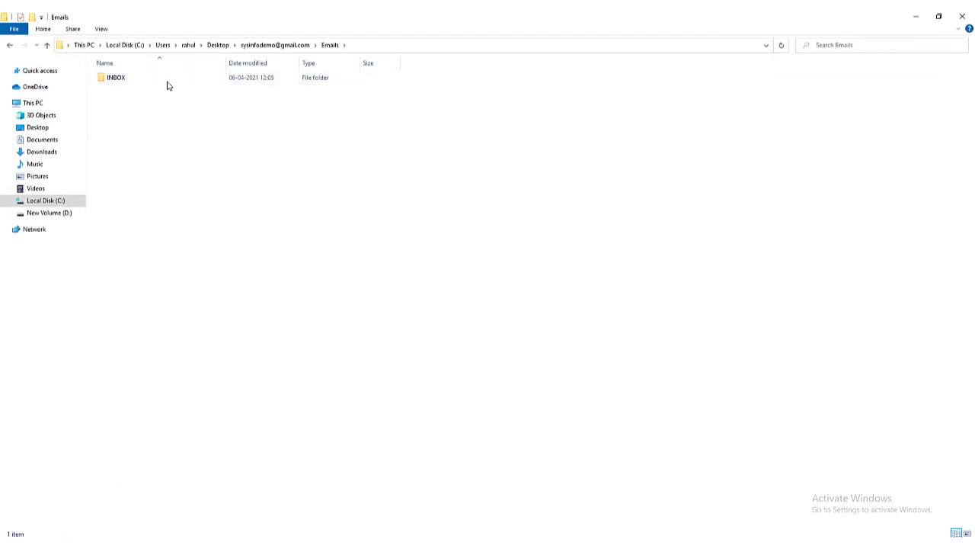
double_click(167, 84)
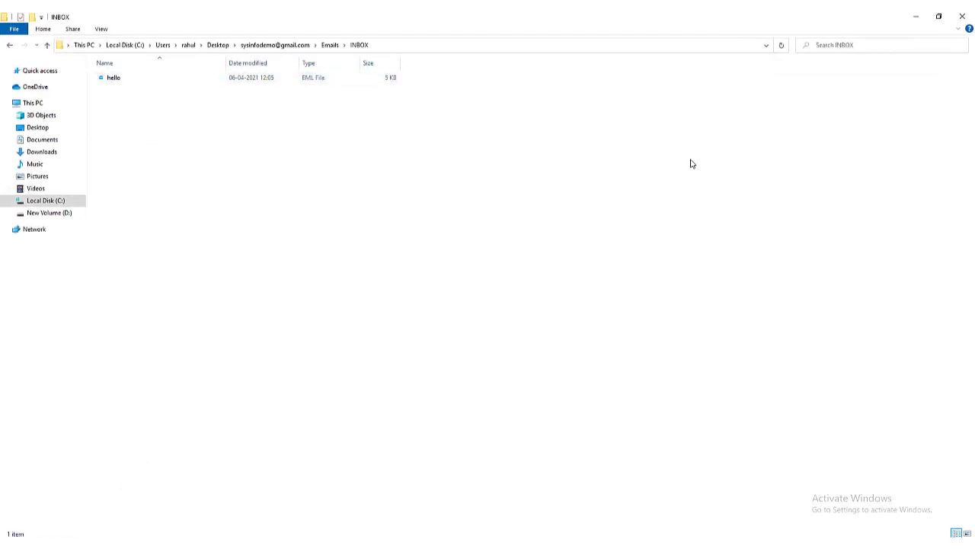
From the other account, send 'testing gmail backup' with body 'Hi, this mail for testing gmail backup'.
click(917, 22)
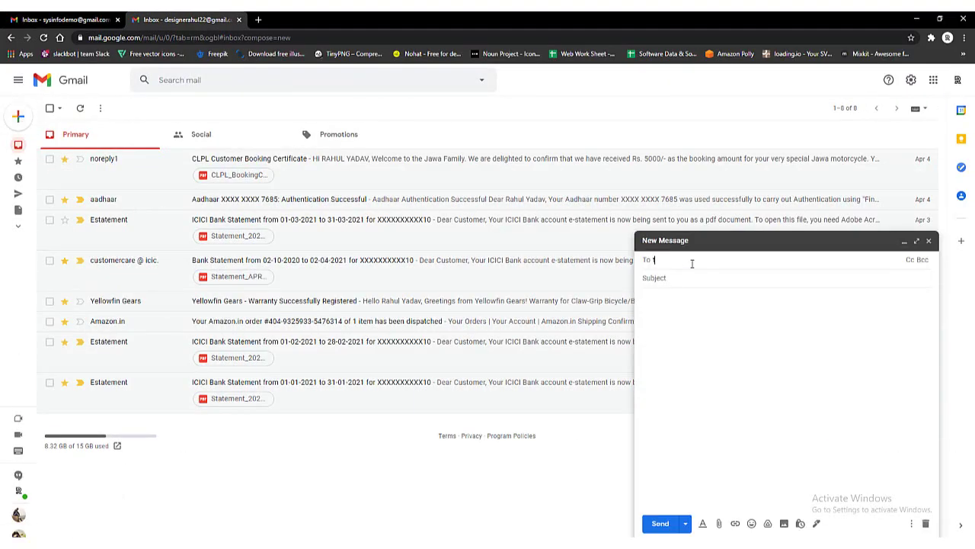
click(699, 278)
text(testing gmail backup)
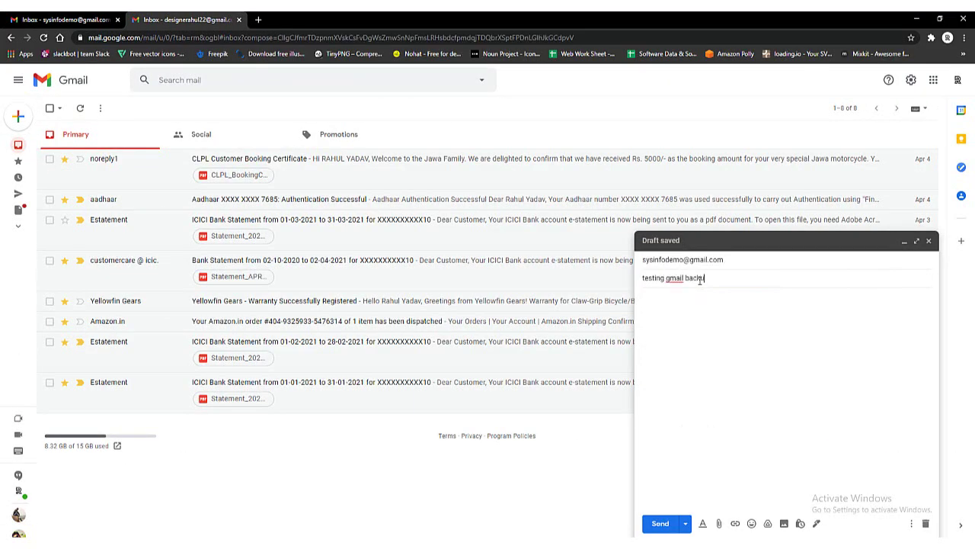
click(702, 307)
text(Hi,)
key(Return)
text(this mail for testing)
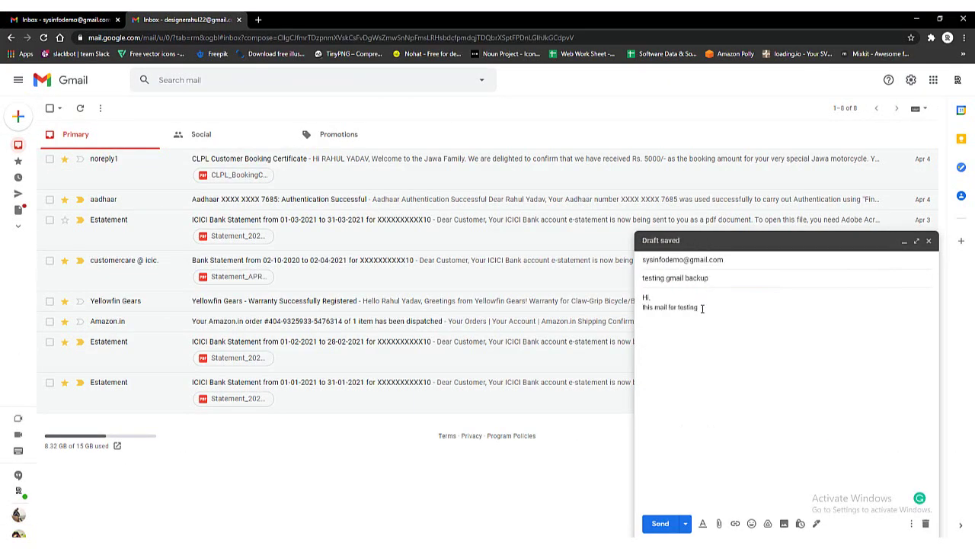
text( gmail backup)
key(ctrl+Return)
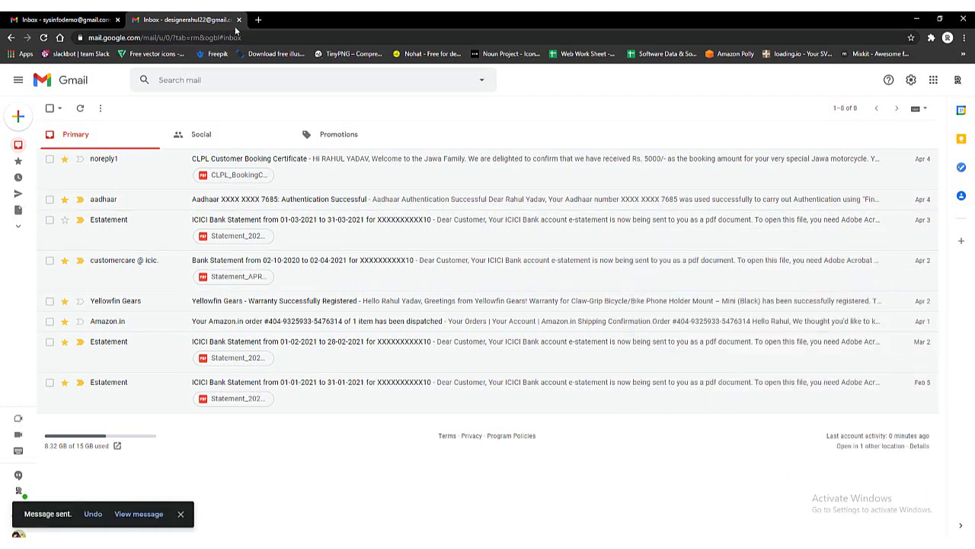
Close the sender's tab and reload the backed-up inbox to confirm the message arrived.
click(239, 19)
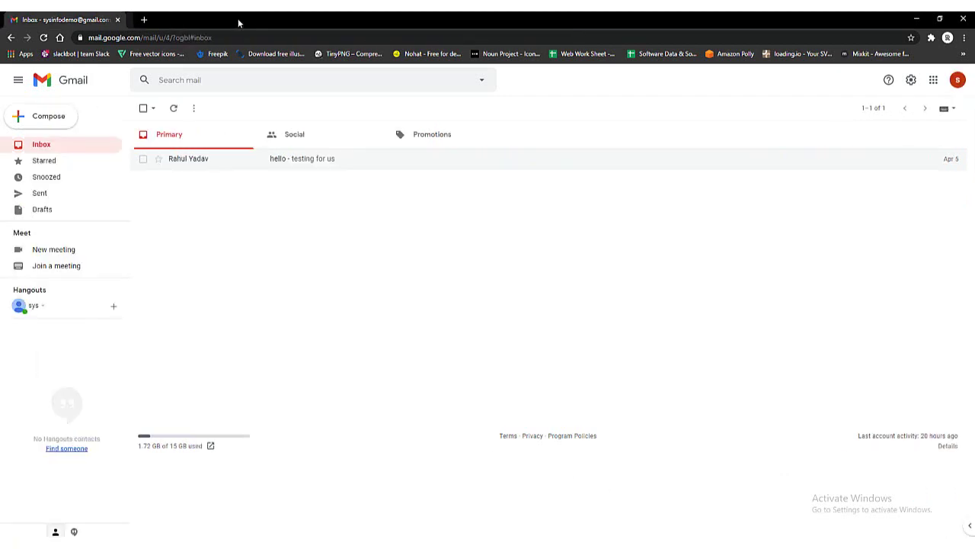
click(43, 37)
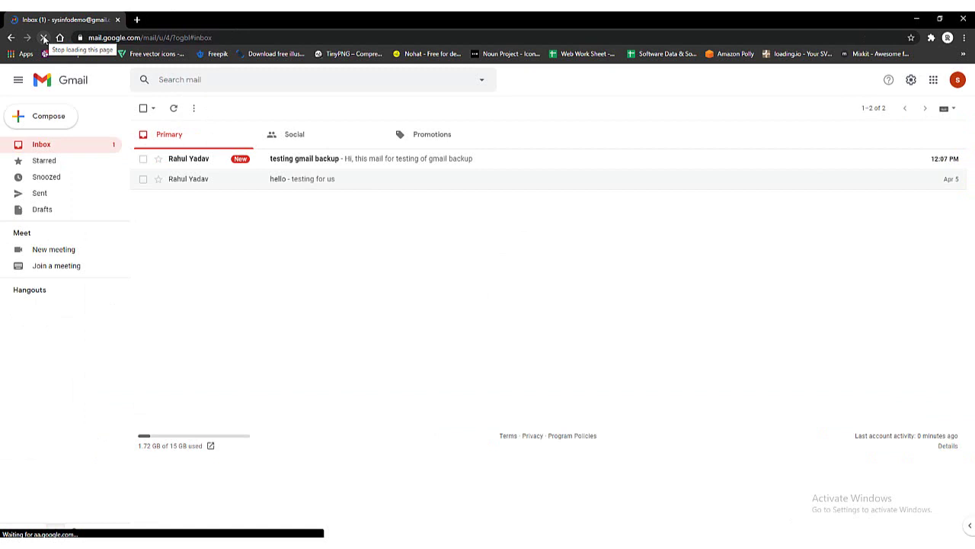
click(916, 18)
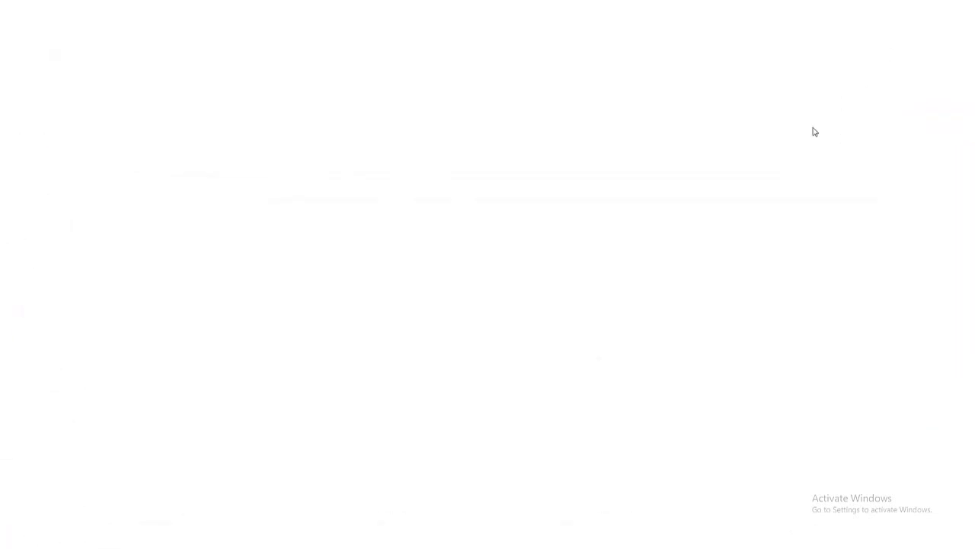
Restore Aryson from the system tray, verify the 'testing gmail backup' mail was saved, and close the job.
click(848, 540)
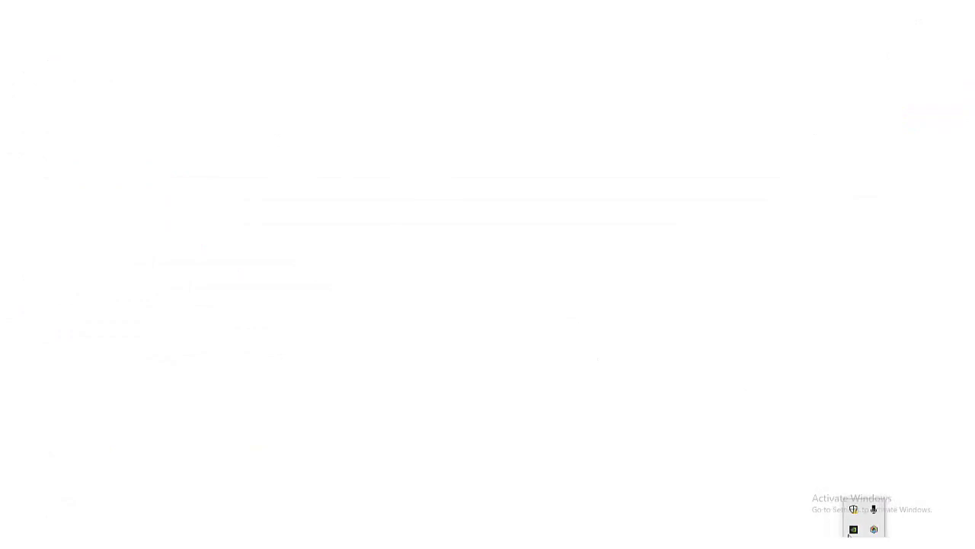
right_click(869, 531)
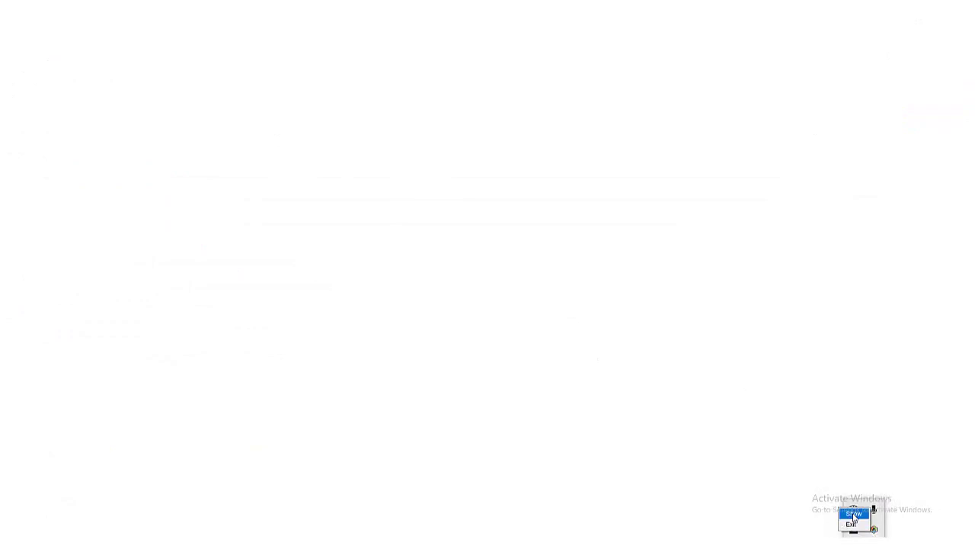
click(849, 514)
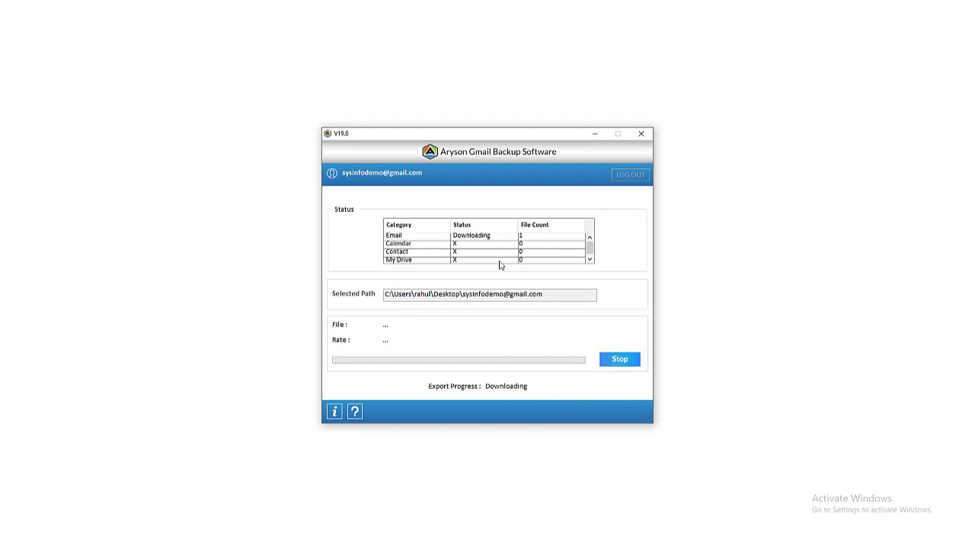
click(641, 133)
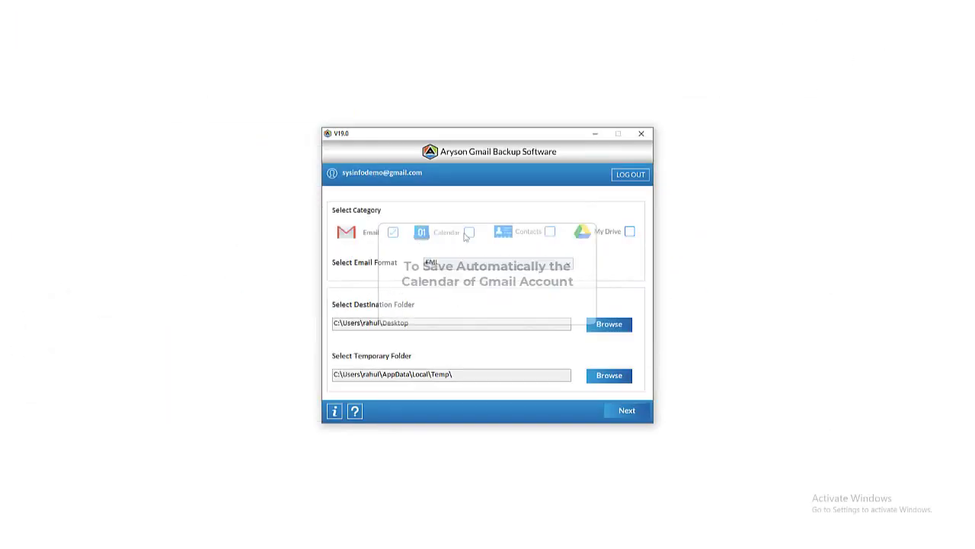
Run a Calendar-only export with Email unchecked, then hide the window to the tray.
click(467, 234)
click(392, 232)
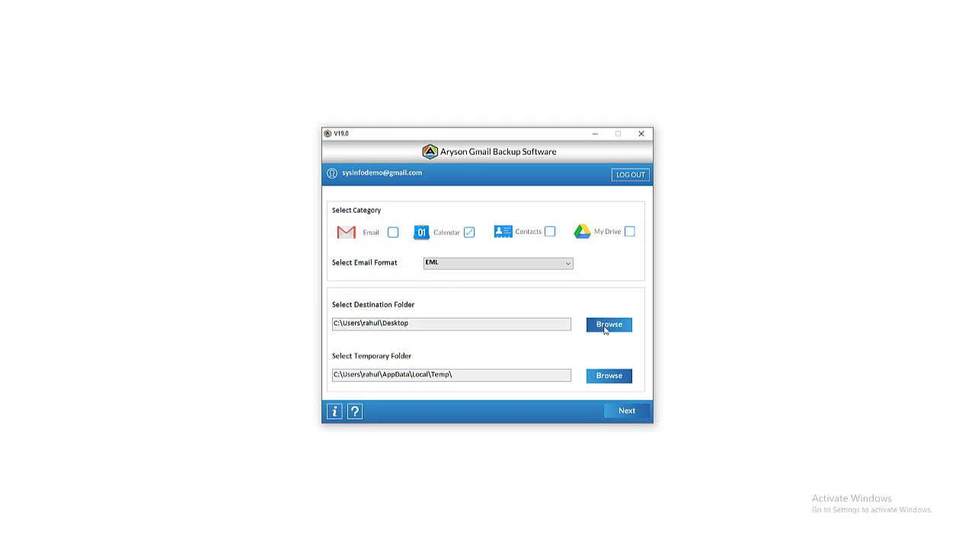
click(627, 412)
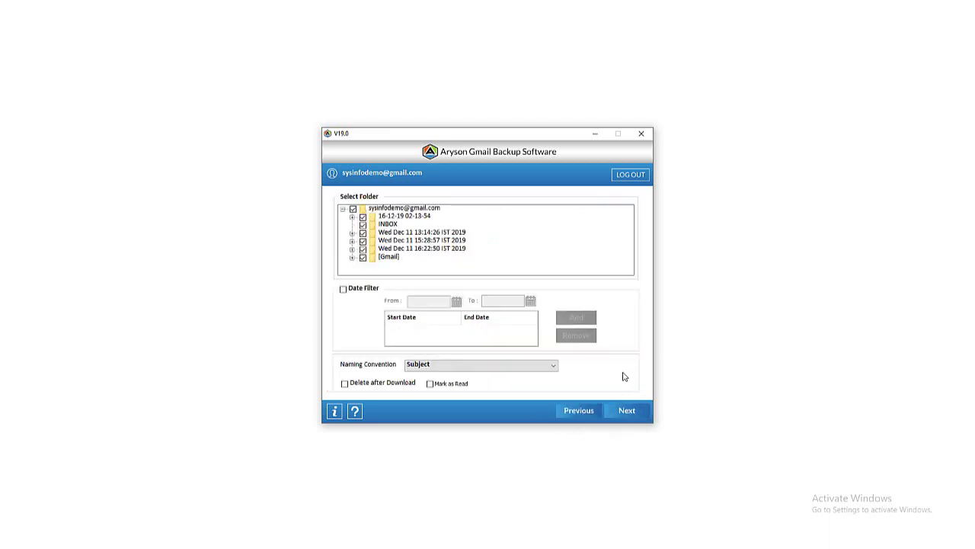
click(619, 410)
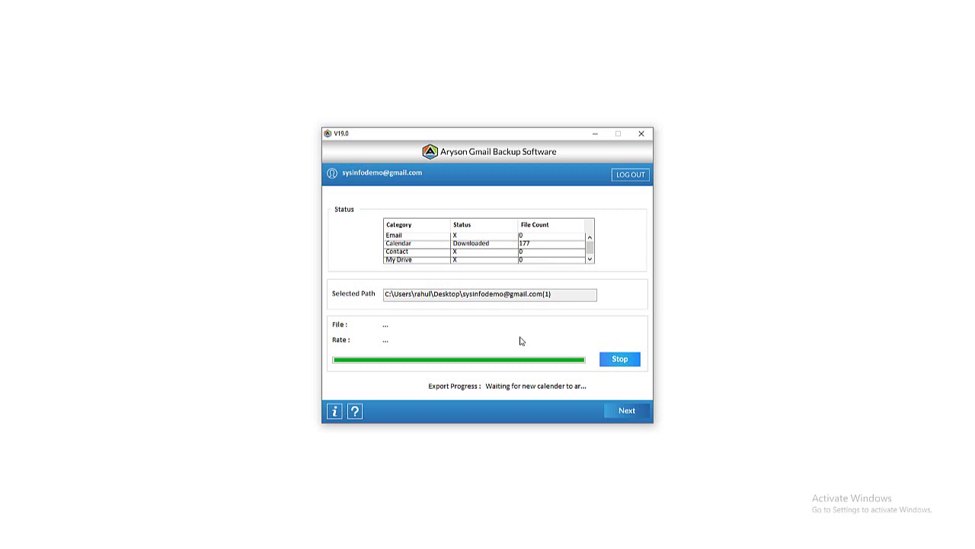
click(641, 134)
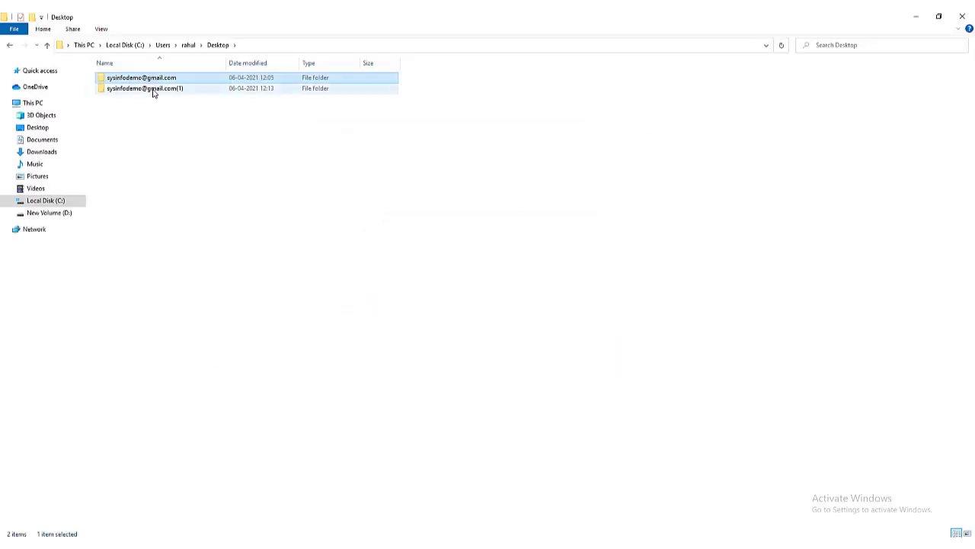
Open sysinfodemo(1) > Calendar to view the three iCalendar files, then minimize Explorer.
double_click(153, 89)
double_click(119, 77)
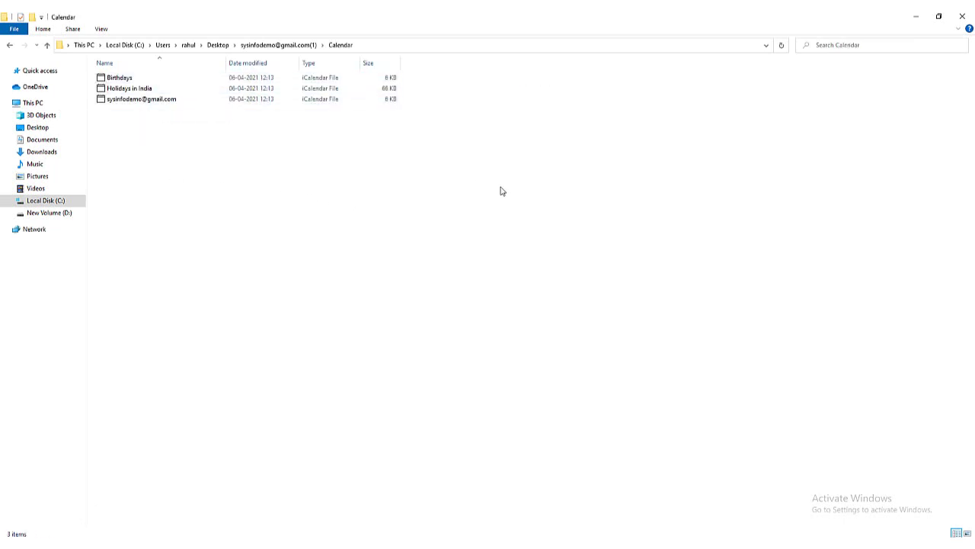
click(916, 17)
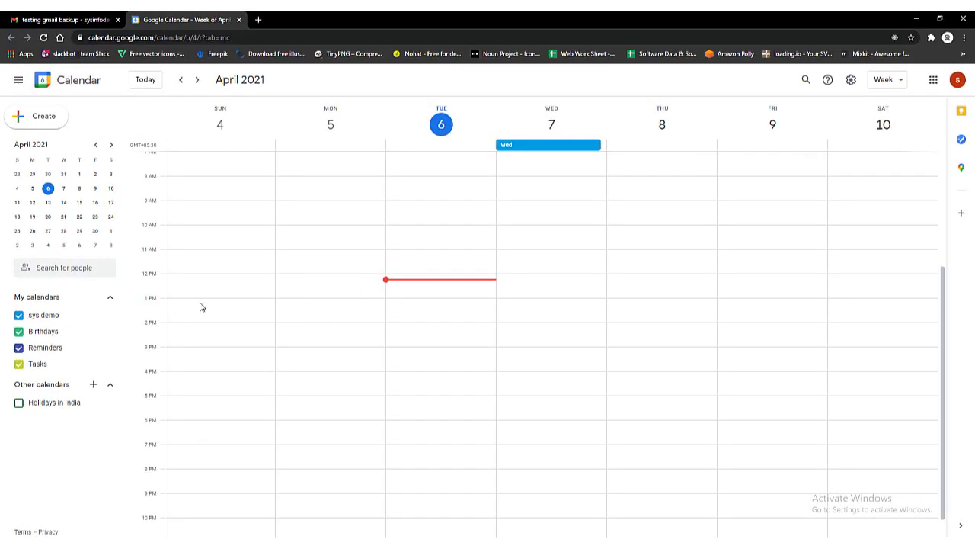
Create and save a 'testing' event at 12:30 on Tuesday, April 6.
click(43, 120)
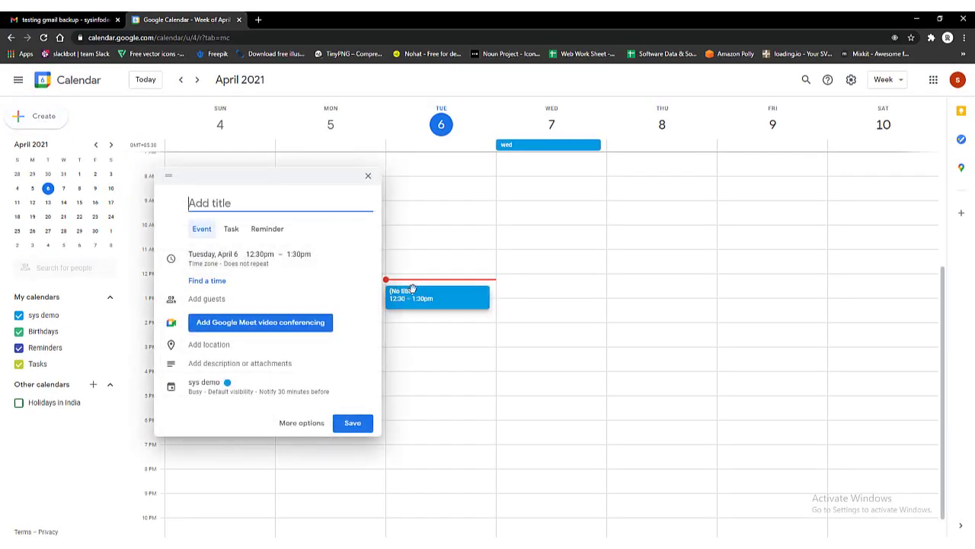
text(tes)
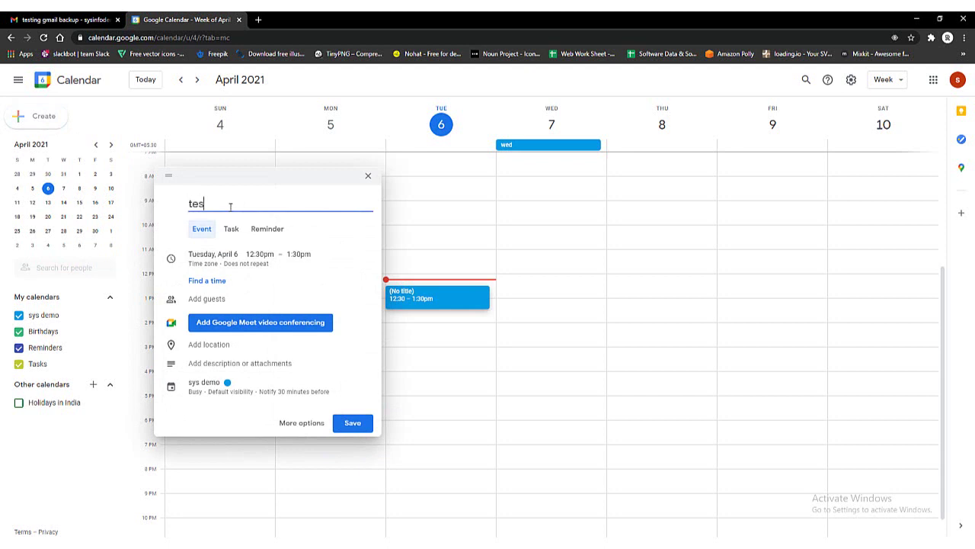
text(ting)
click(351, 422)
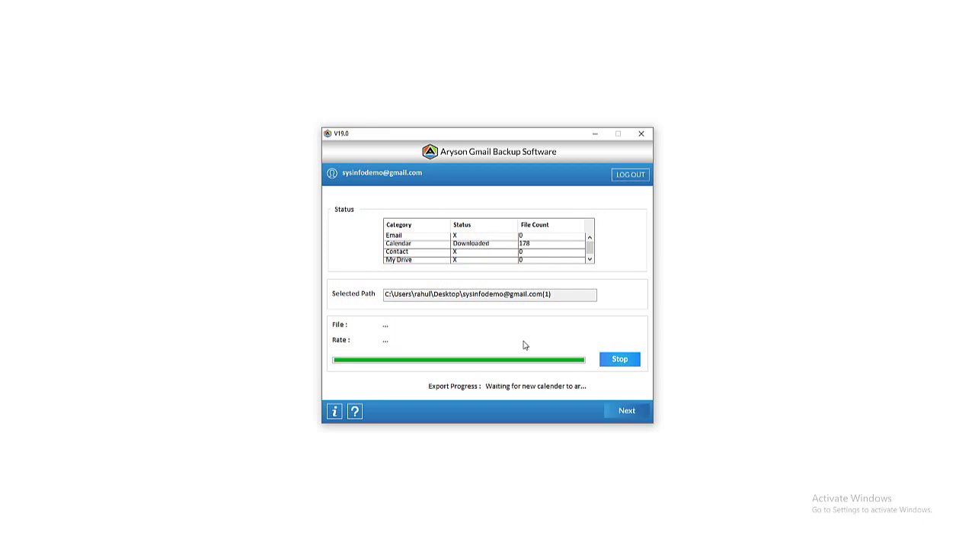
Close the calendar job, then select Contacts only and start its export.
click(638, 139)
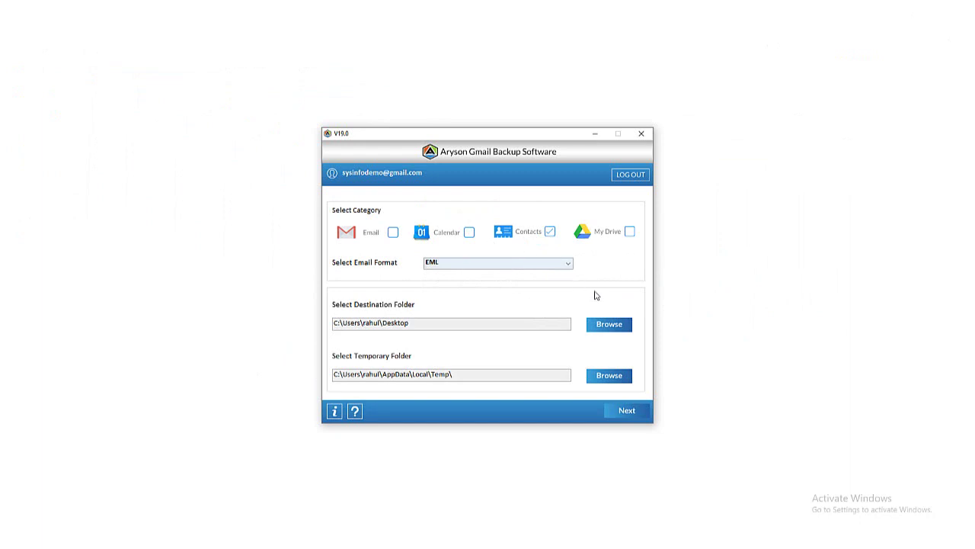
click(608, 326)
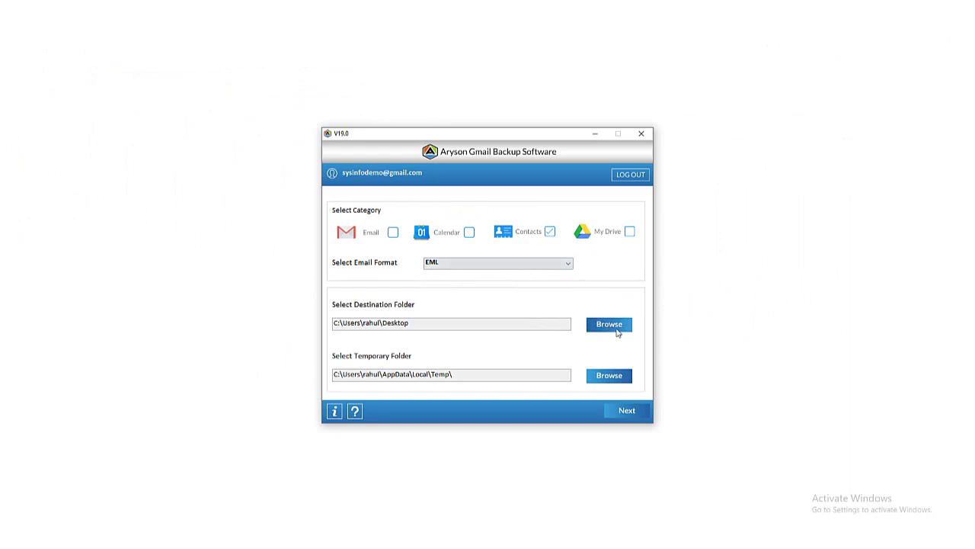
click(621, 414)
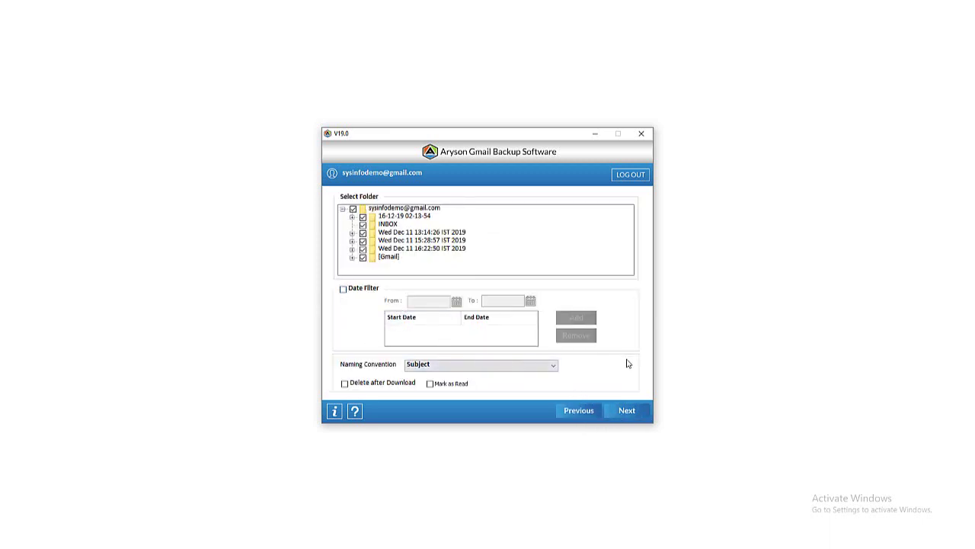
click(625, 411)
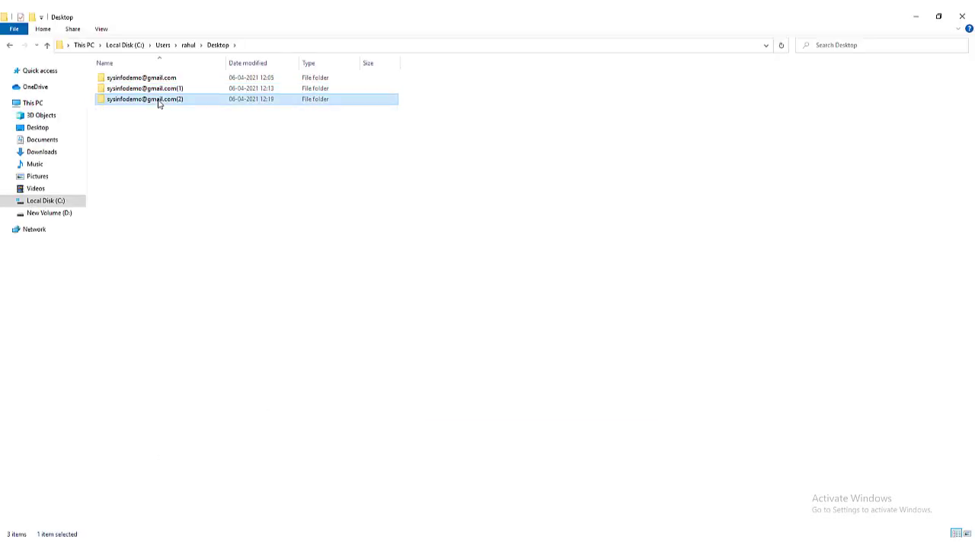
Open the account's Contacts backup folder with its 22 contact files, then close the Aryson window.
double_click(157, 97)
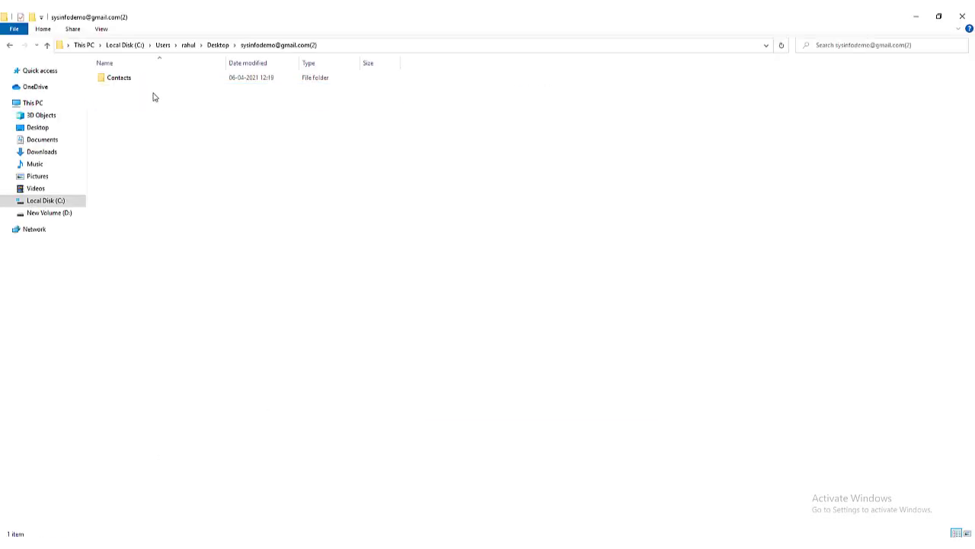
double_click(137, 80)
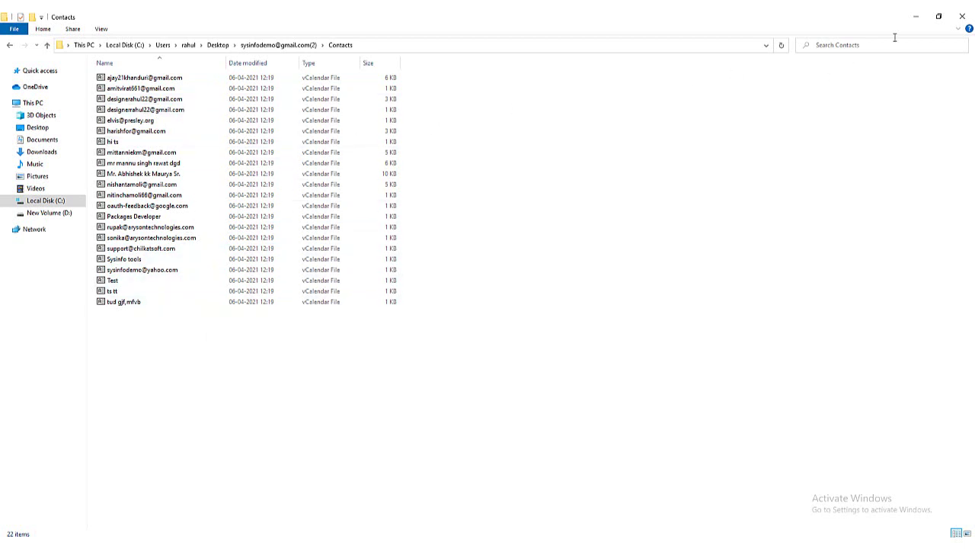
click(916, 16)
click(644, 143)
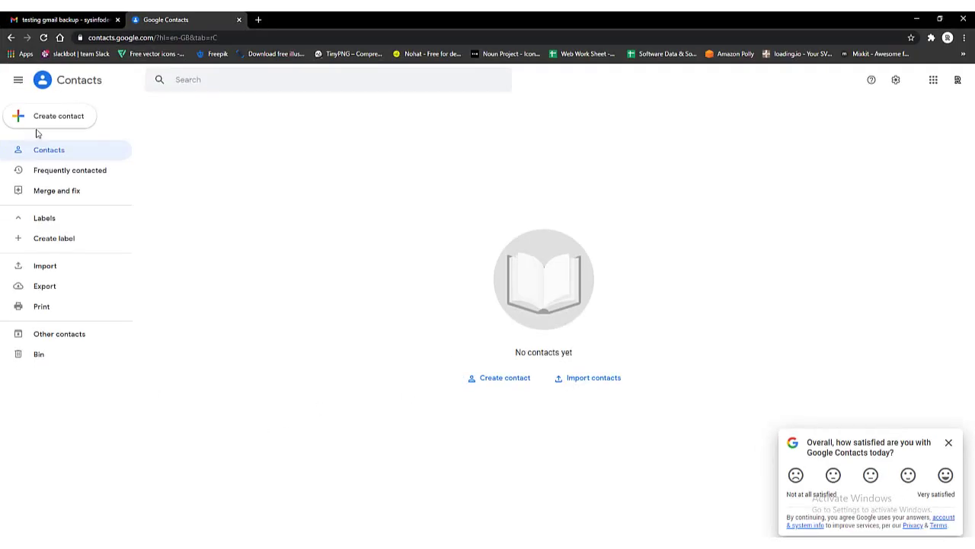
Create and save a Google contact with first name testing, surname backup, and a phone number.
click(40, 116)
click(72, 117)
text(testing)
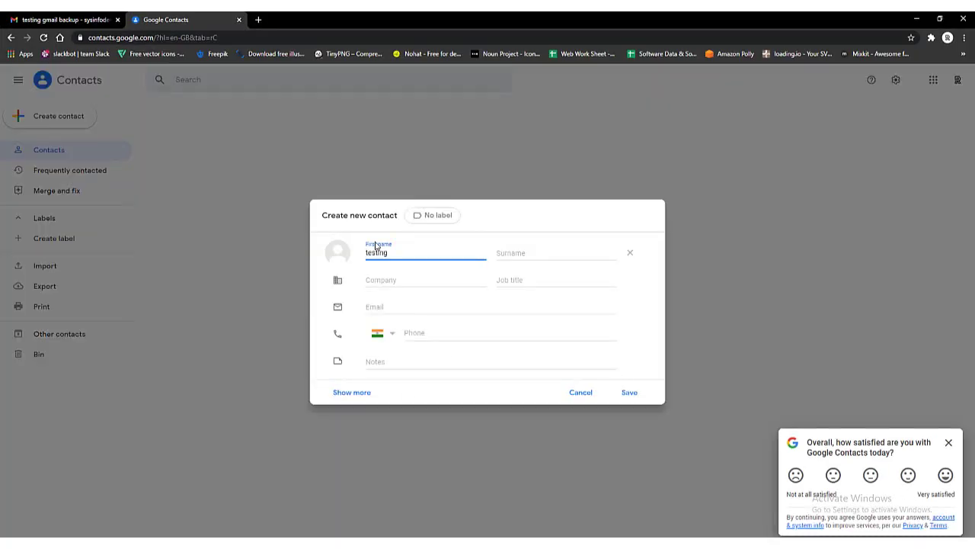
key(Tab)
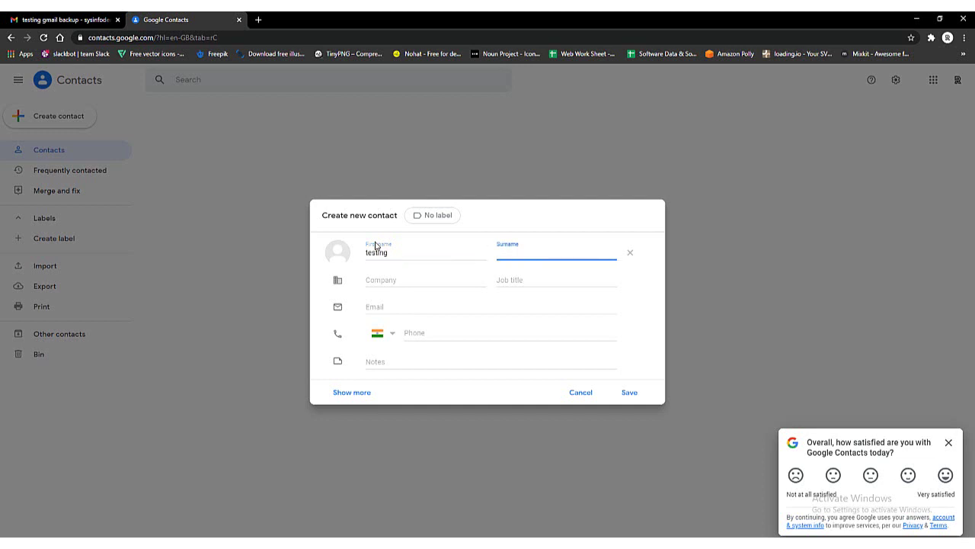
text(backup)
click(494, 333)
text(98765 43210)
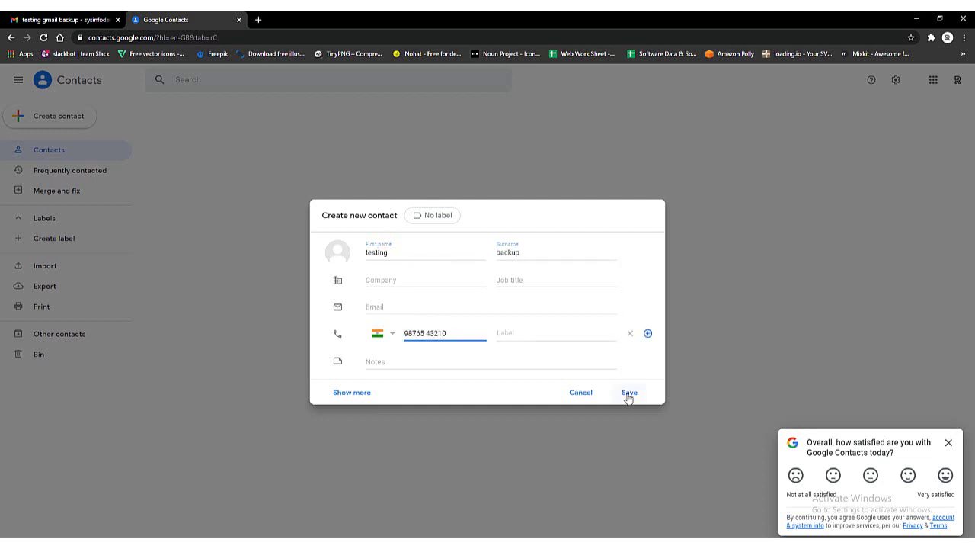
click(627, 394)
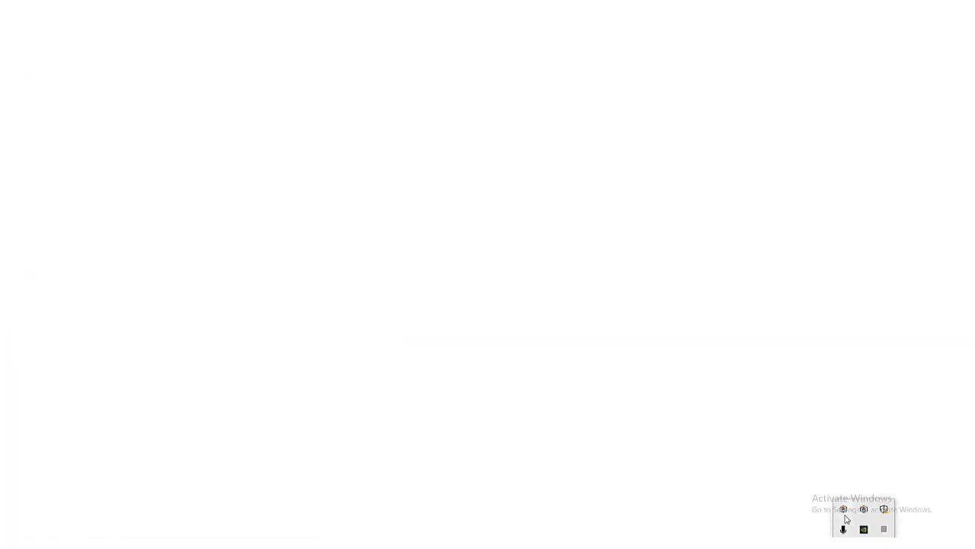
Restore Aryson from the tray and scroll through the Contacts folder's 66 saved contact files.
right_click(844, 512)
click(833, 492)
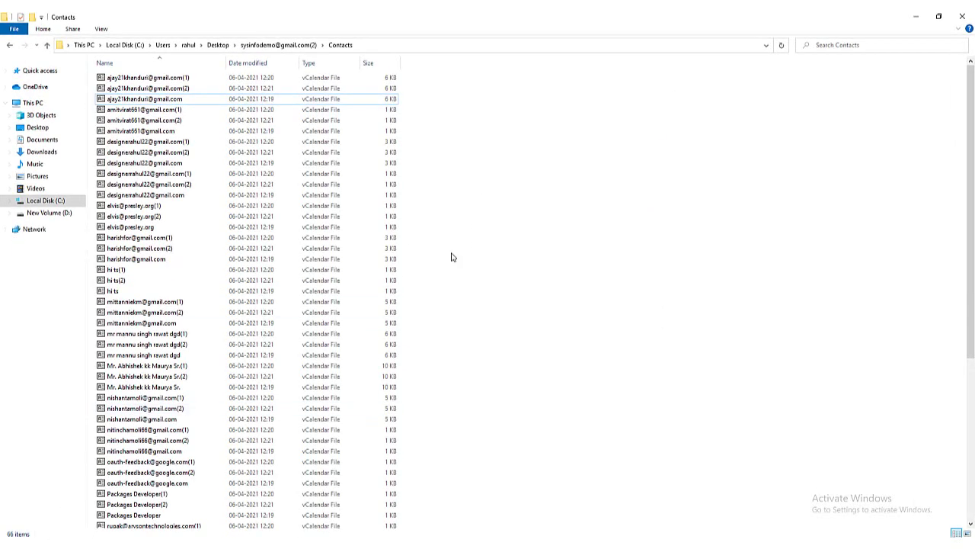
scroll(451, 257, down, 8)
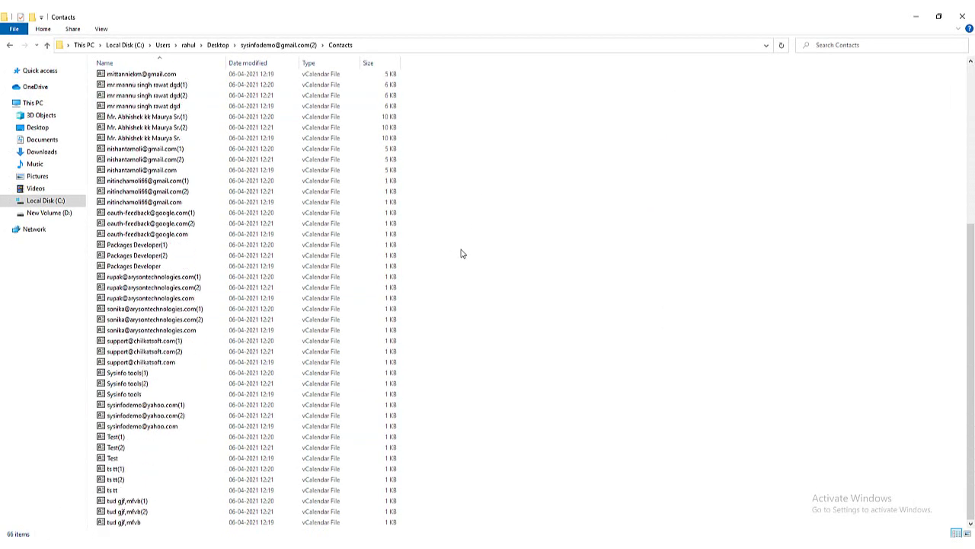
scroll(461, 253, up, 8)
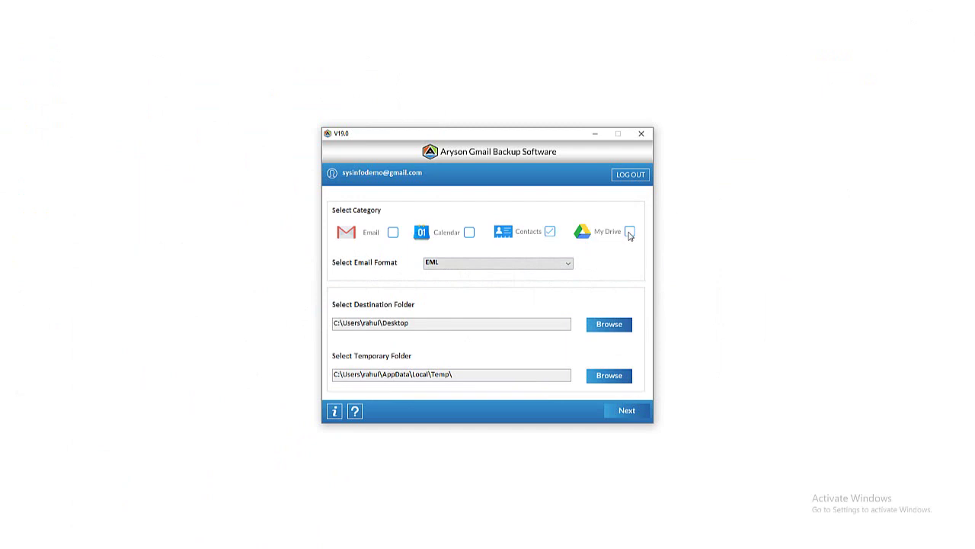
Switch the backup category from Contacts to My Drive and start exporting it with all folders.
click(631, 233)
click(550, 232)
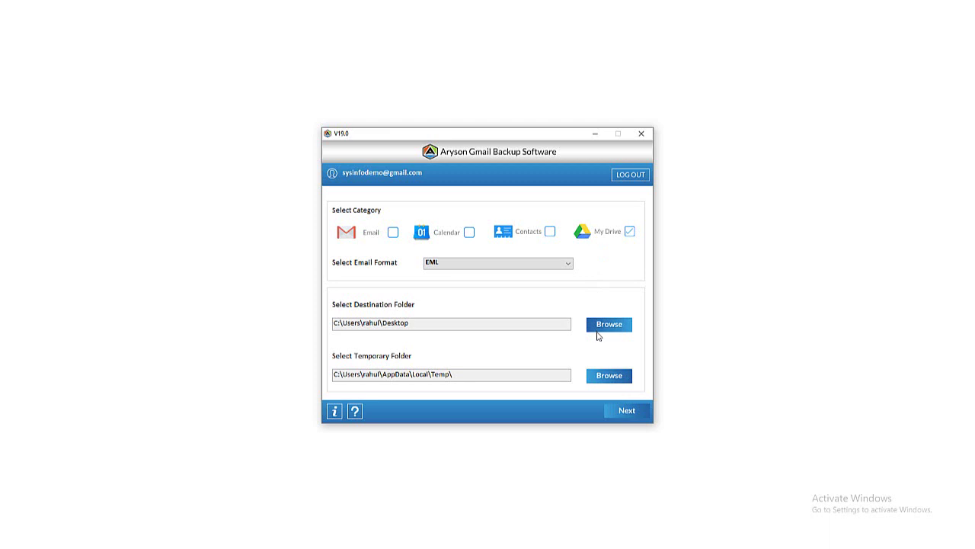
click(628, 410)
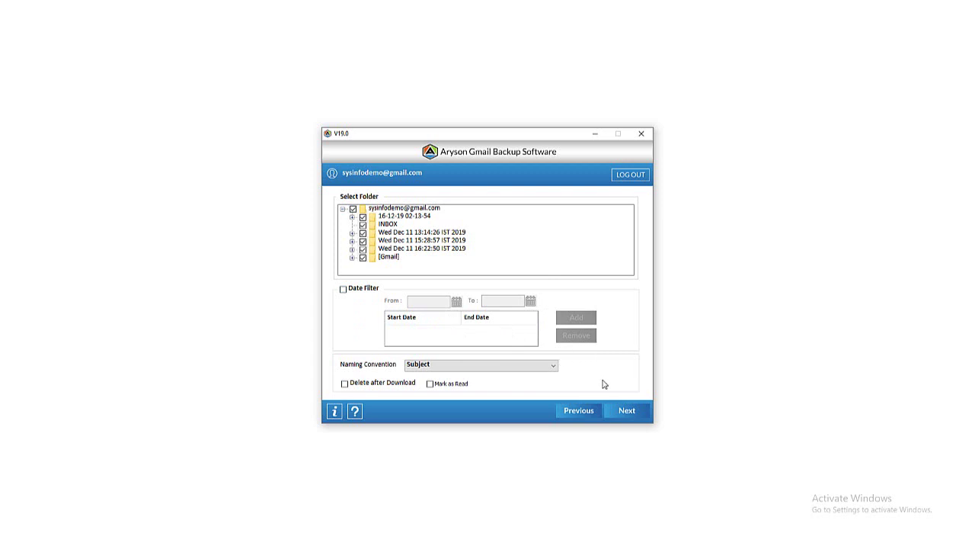
click(624, 410)
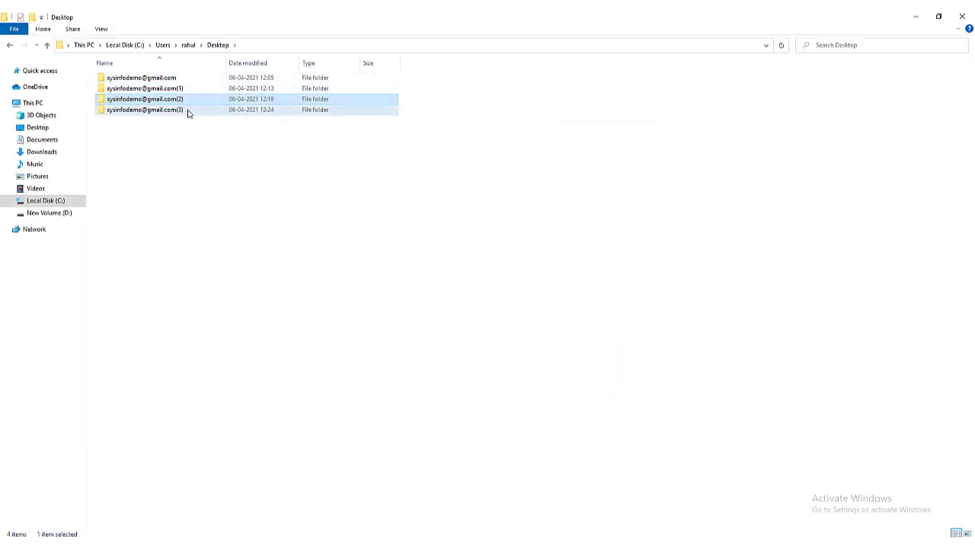
Open the newest backup's MyDrive folder listing 18 items, then close the Aryson window.
double_click(190, 112)
double_click(141, 83)
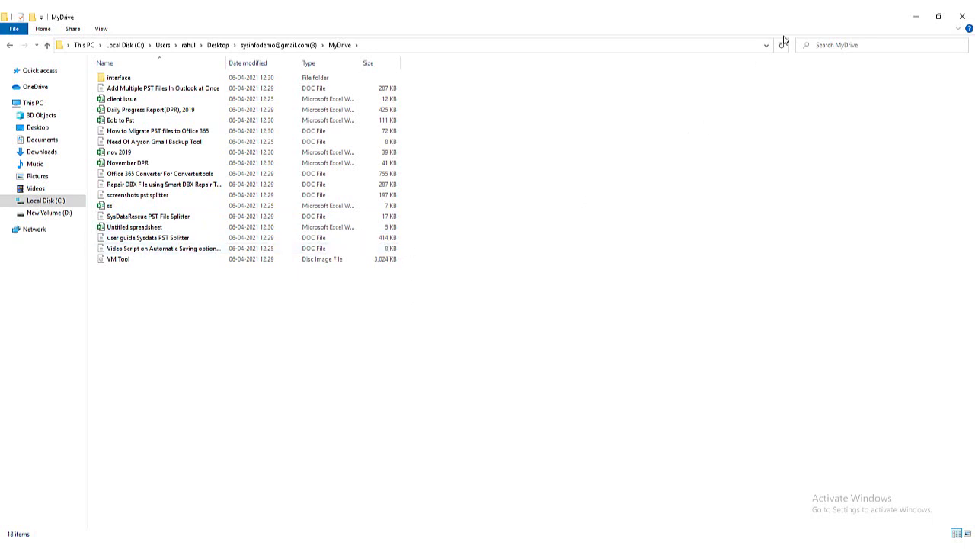
click(916, 16)
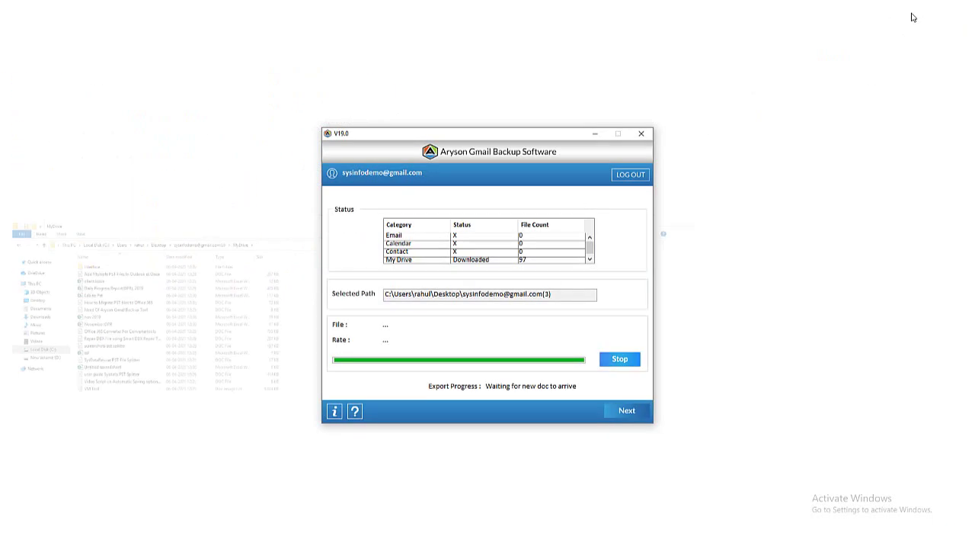
click(642, 133)
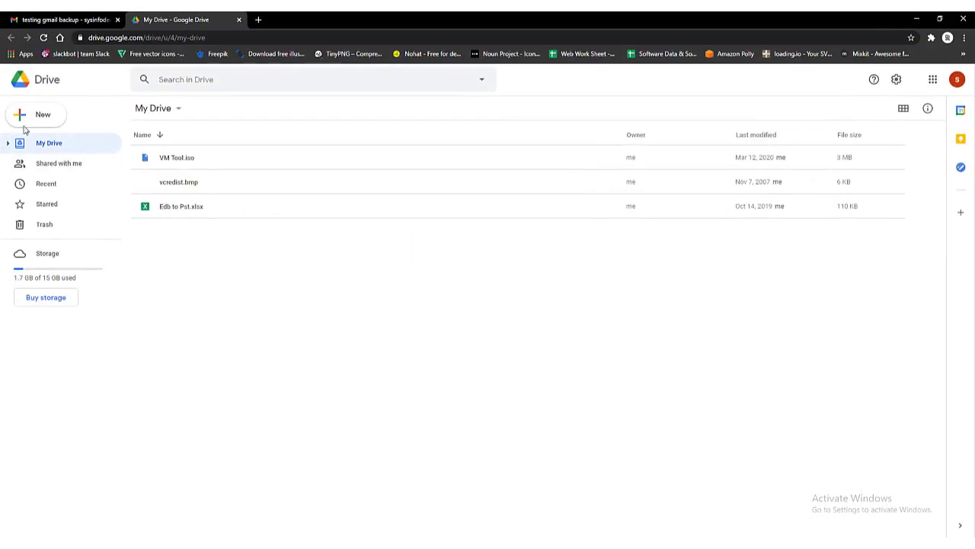
Create a new Google Sheets spreadsheet titled 'testing' in My Drive, then close it.
click(32, 120)
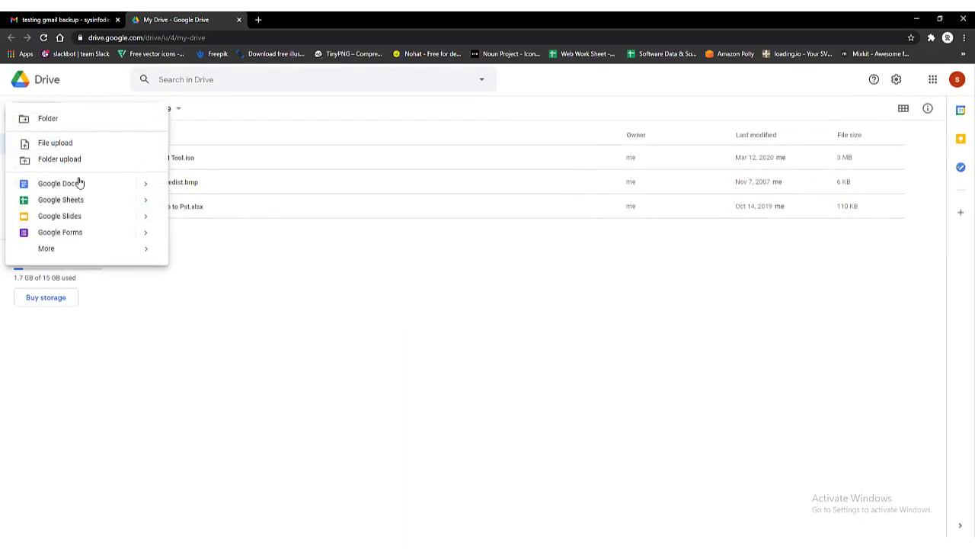
click(78, 183)
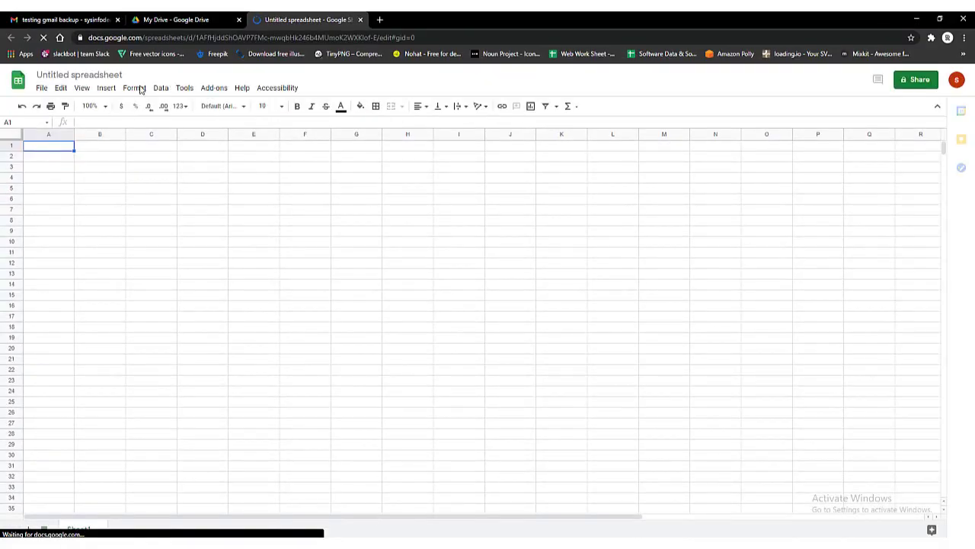
click(114, 74)
text(testing)
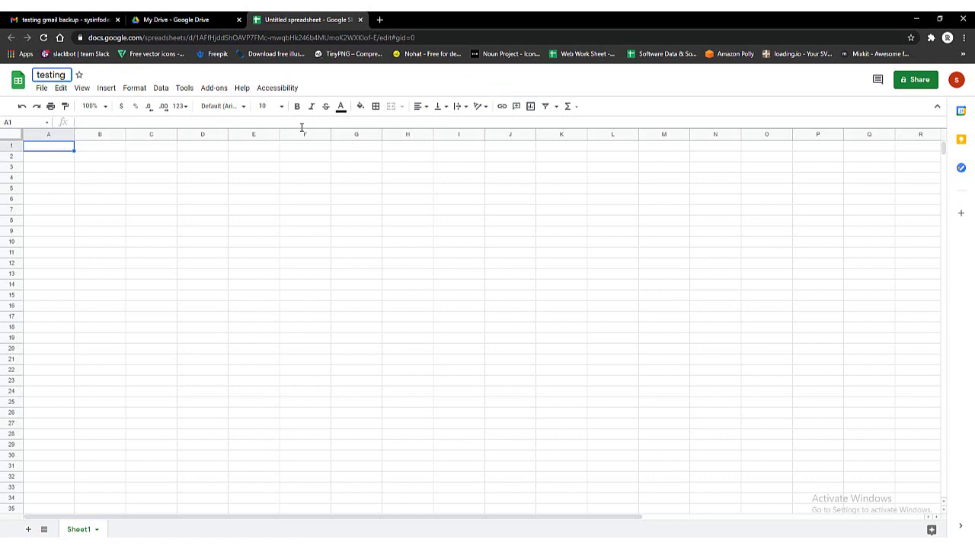
click(348, 80)
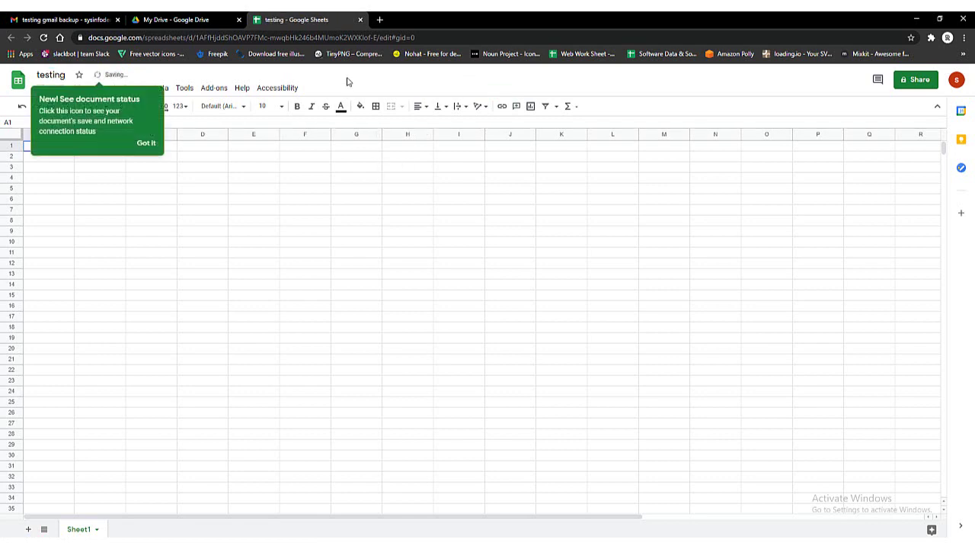
click(360, 20)
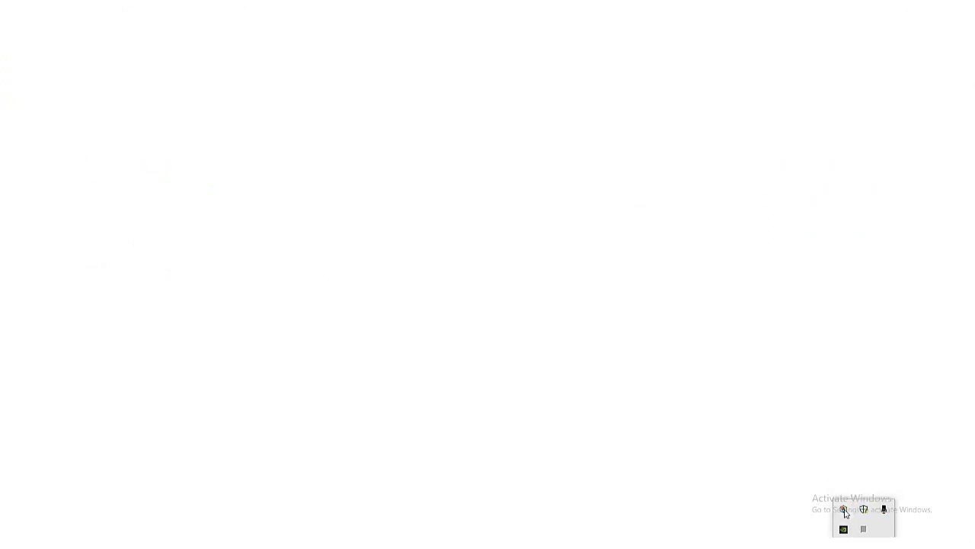
Restore the Aryson window from the tray to watch the My Drive job downloading again.
click(828, 498)
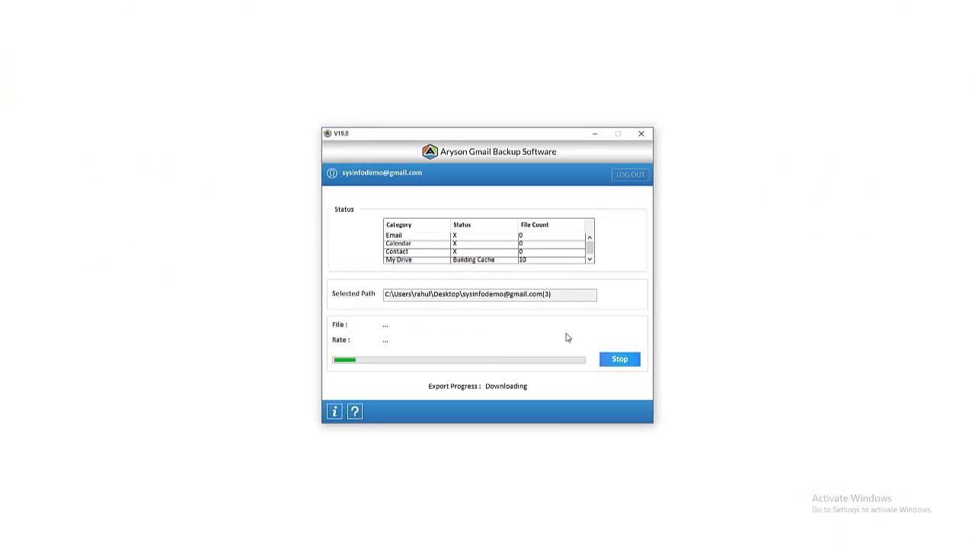